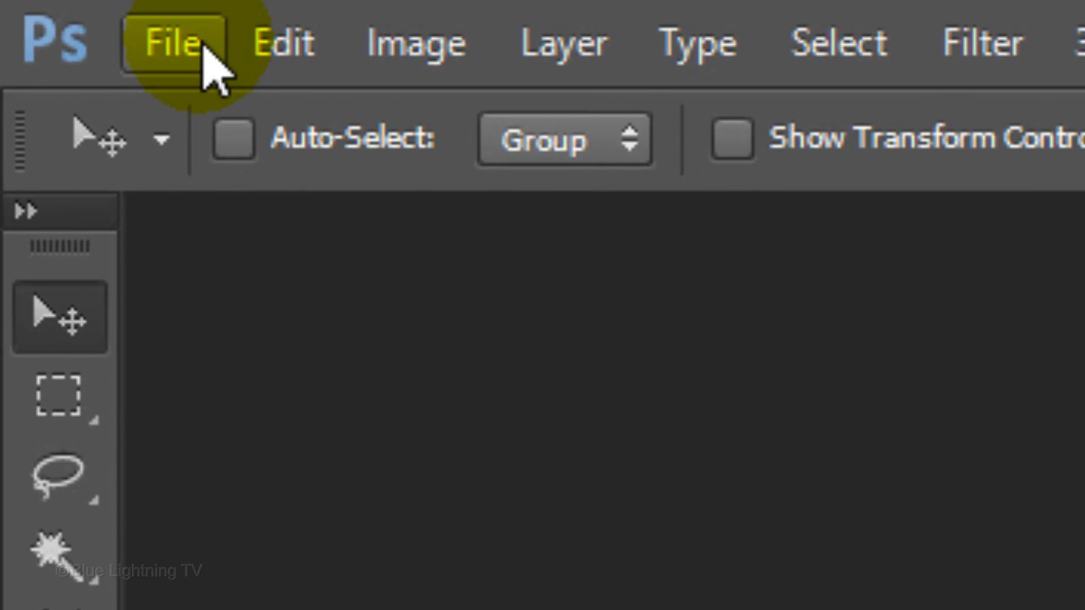
- Create a new white 1550 × 870 px RGB document at 150 pixels/inch
left_click(205, 50)
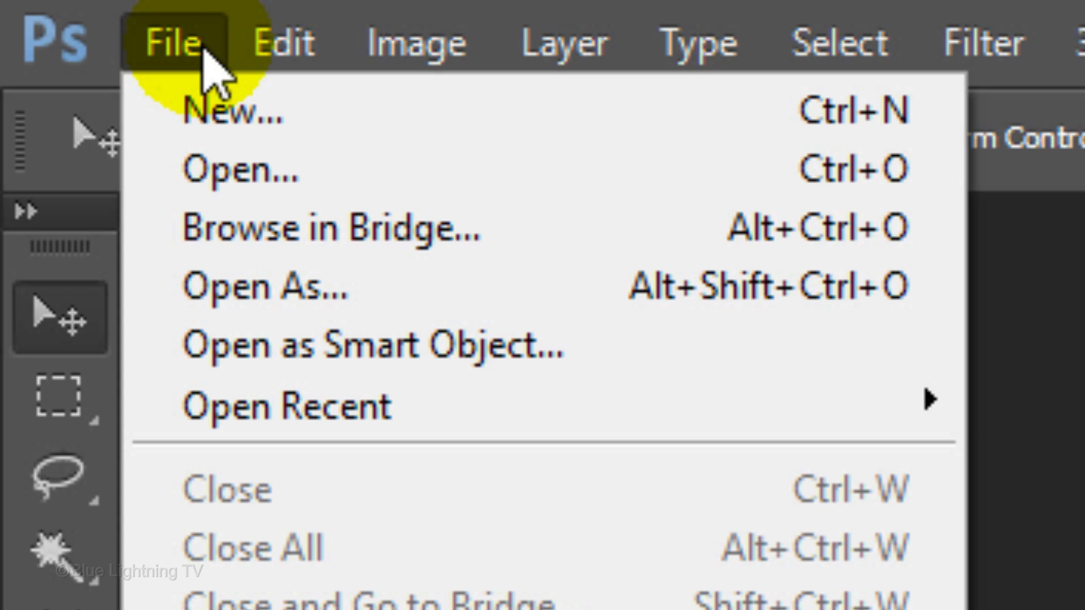
left_click(210, 106)
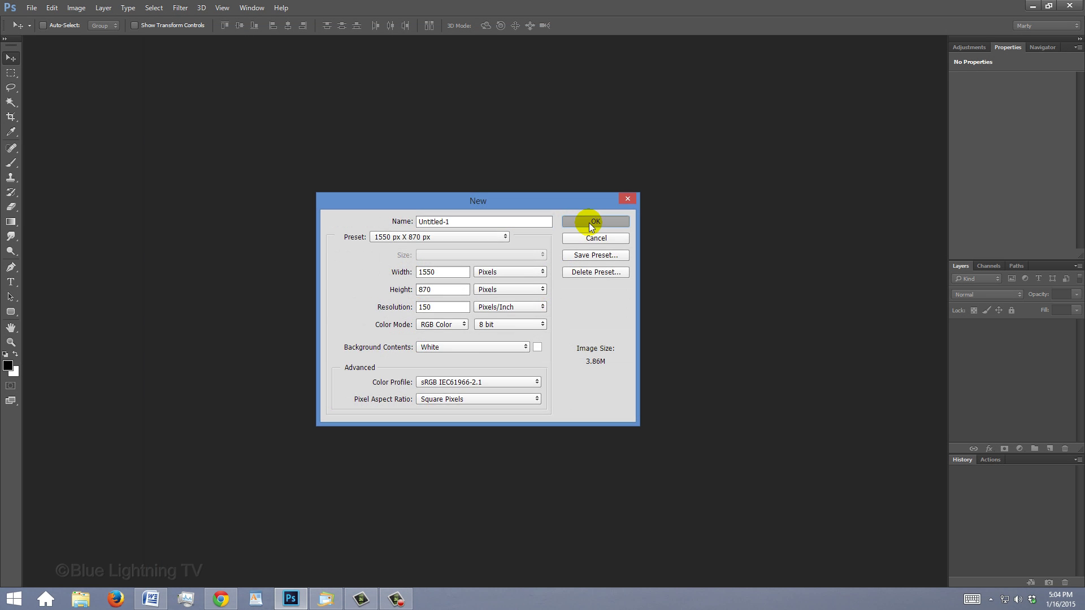
left_click(811, 99)
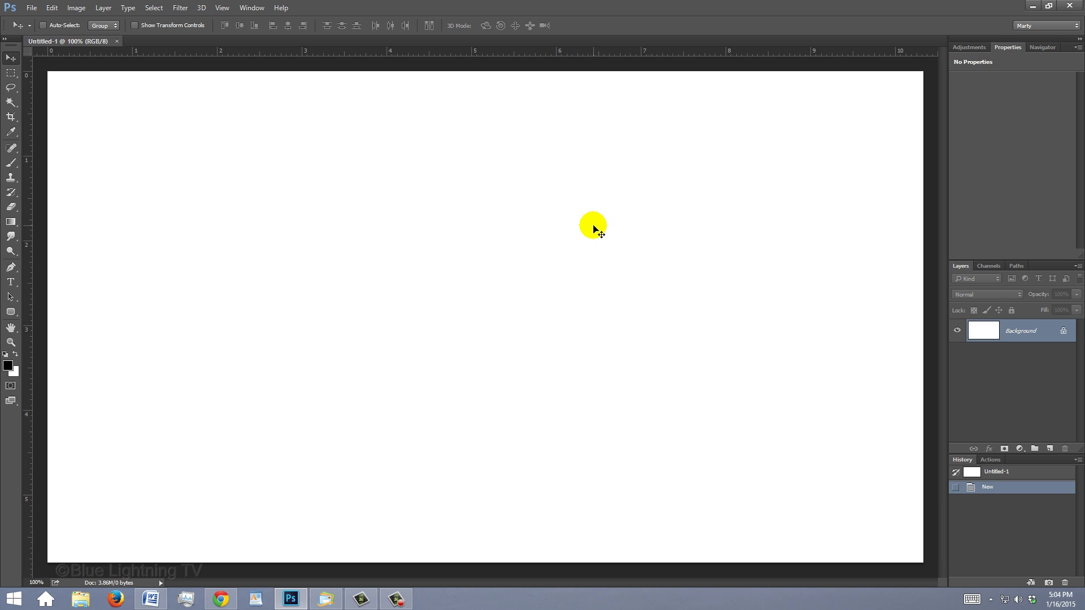
left_click(222, 8)
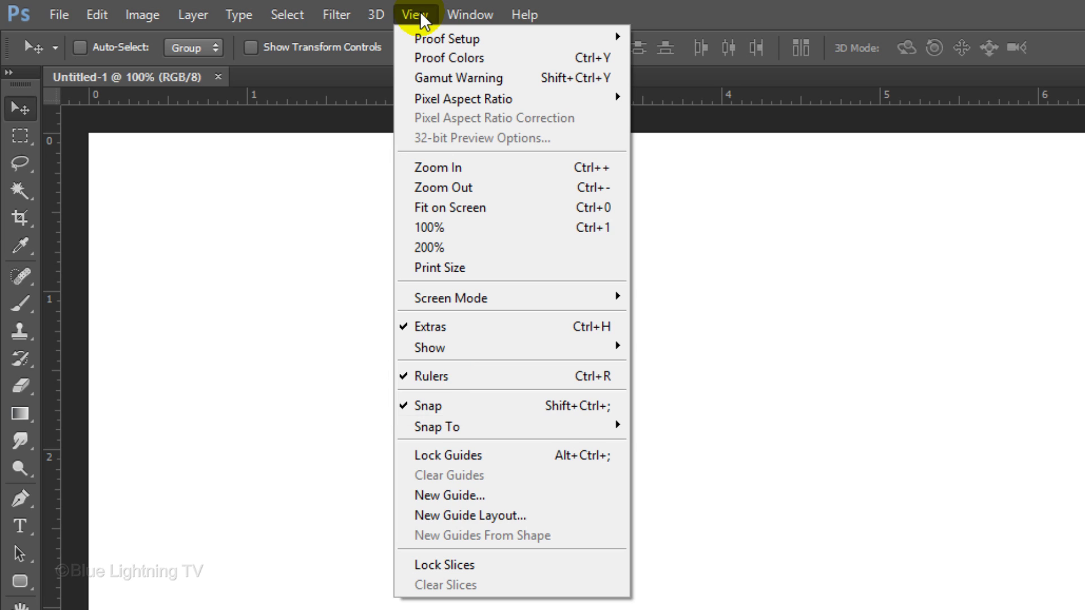
- Show rulers and drag one horizontal and one vertical guide to meet at the canvas centre
left_click(421, 12)
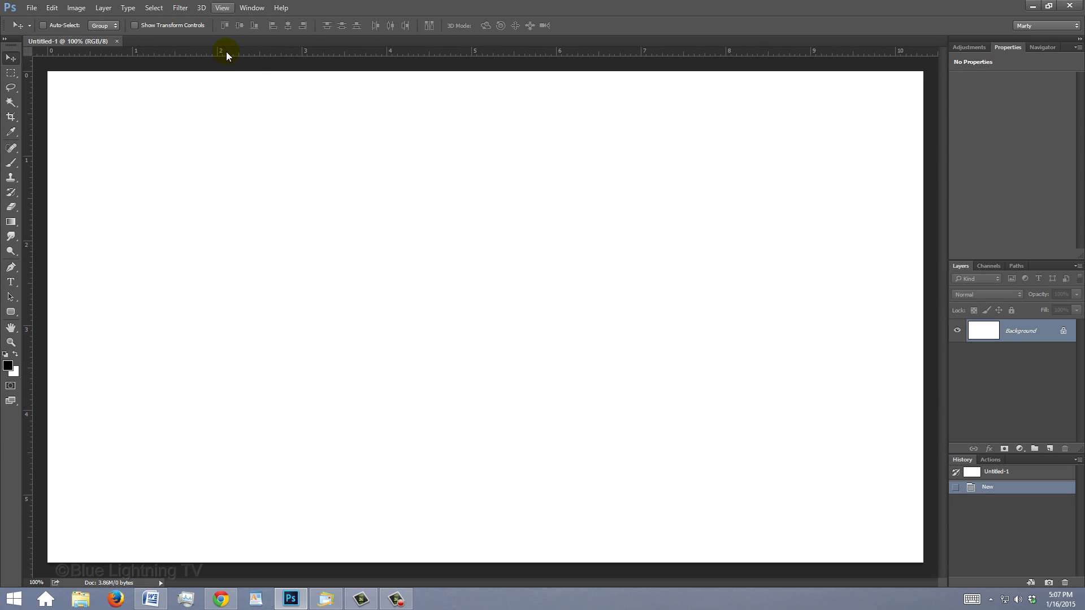
left_click_drag(226, 52, 200, 317)
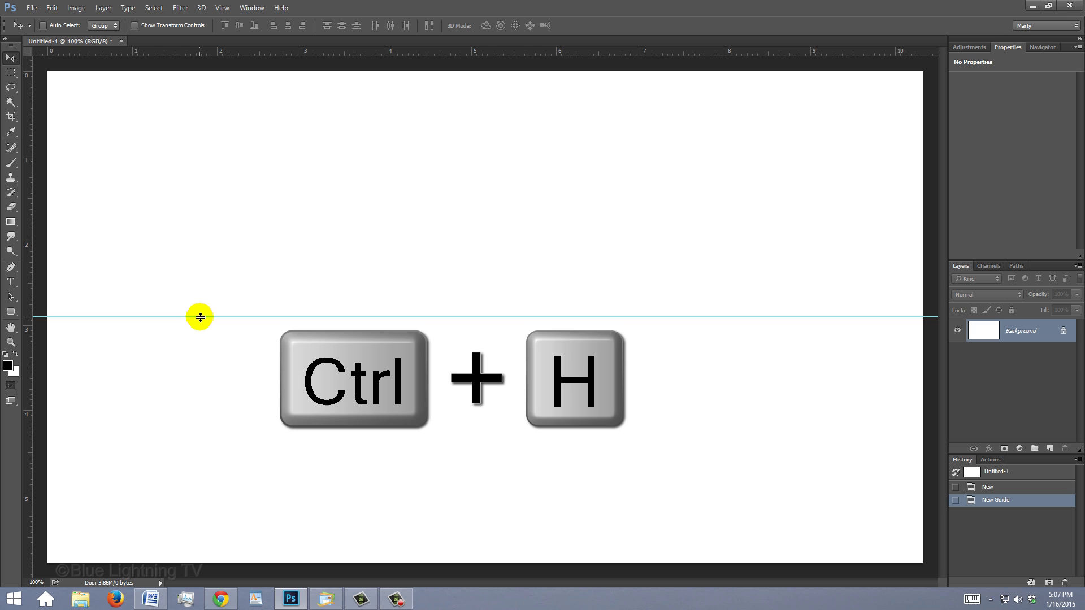
left_click_drag(25, 310, 491, 337)
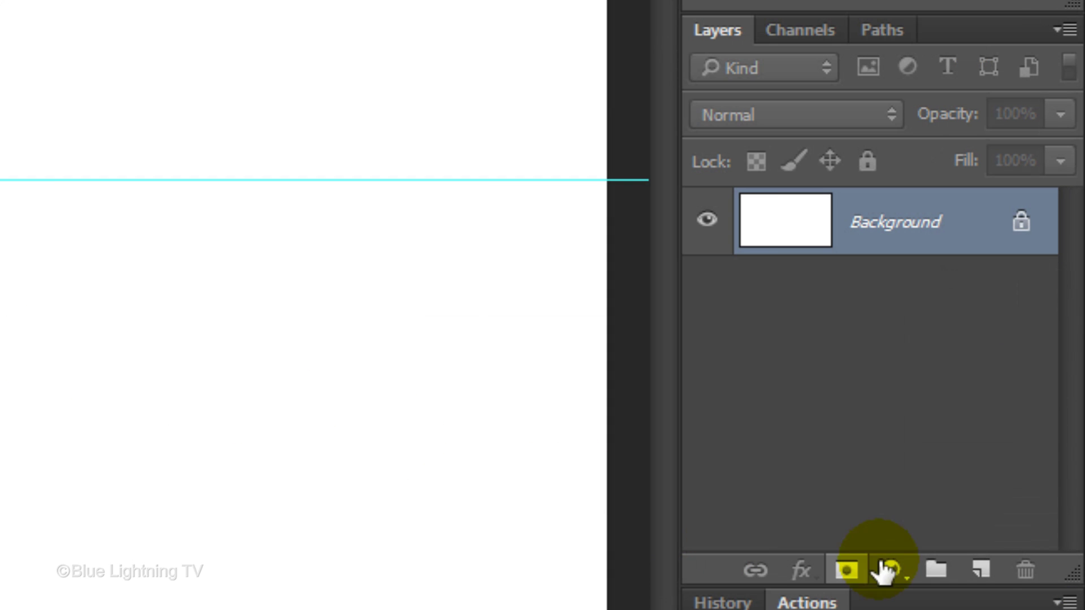
- Add a new empty Layer 1 and select the Rounded Rectangle Tool
left_click(1050, 448)
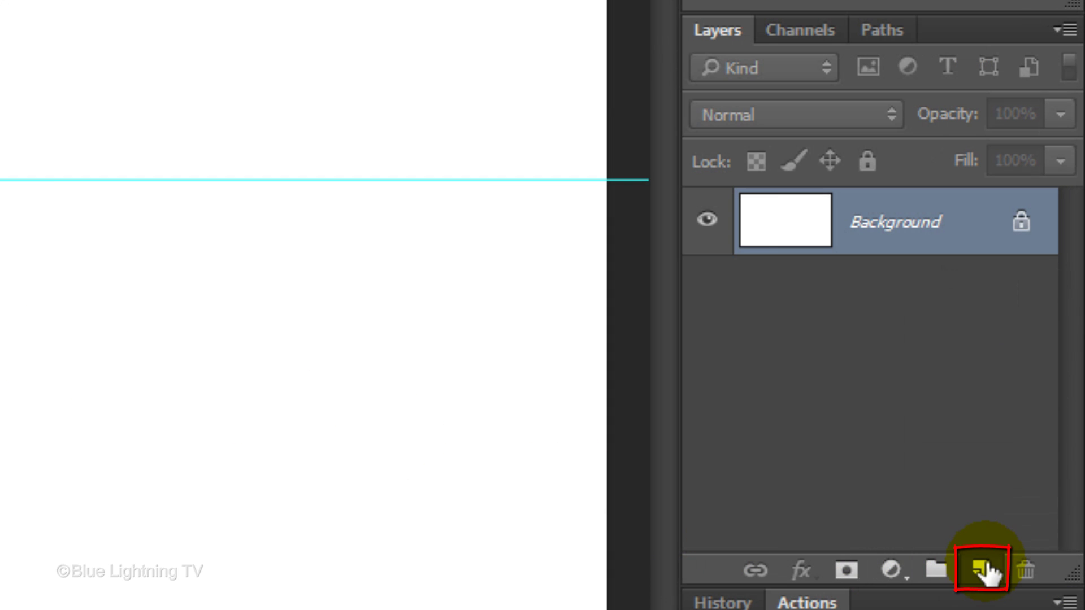
left_click(983, 570)
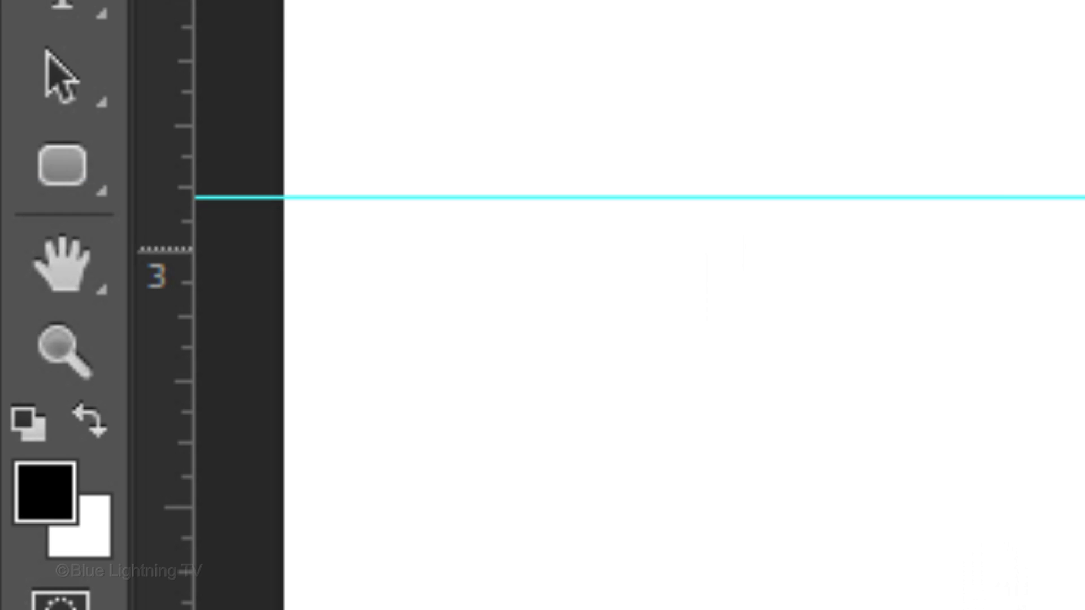
left_click(57, 170)
left_click_drag(65, 195, 380, 209)
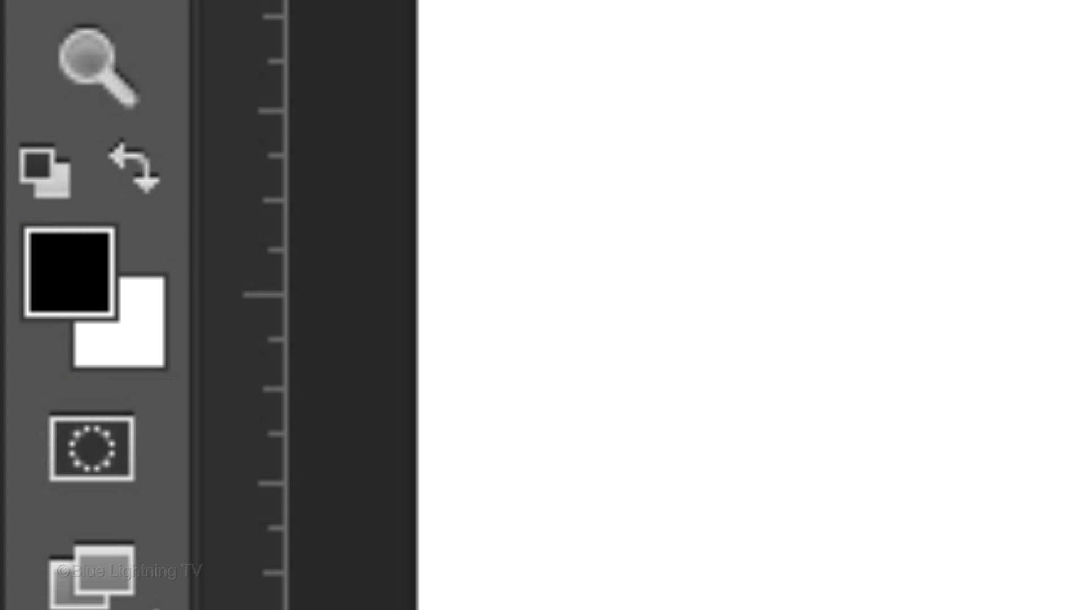
- Draw a black Pixels-mode pill with 200 px radius outward from the guide intersection
key("d")
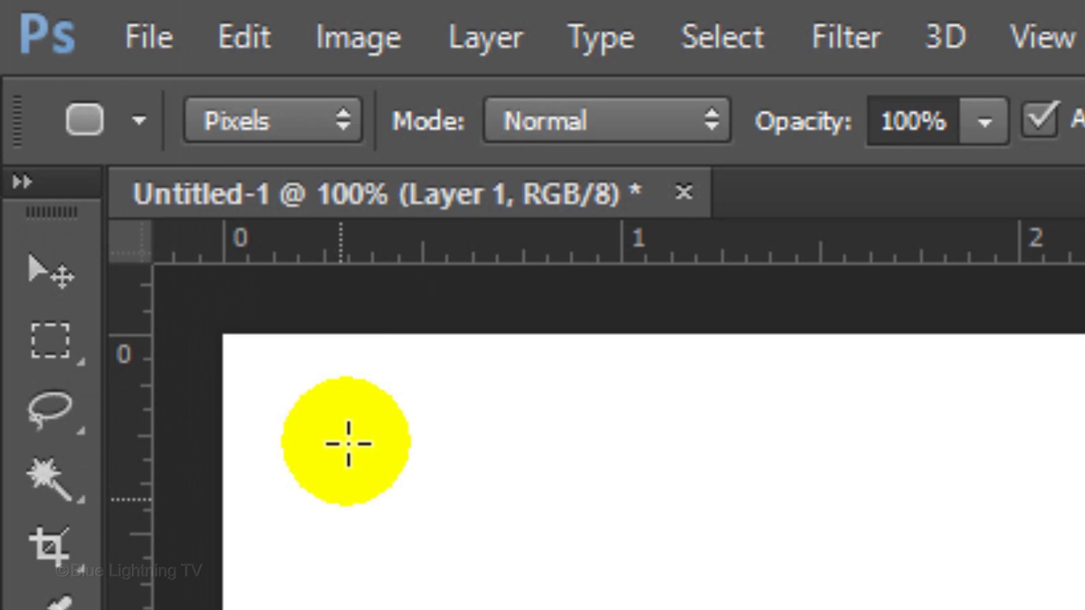
left_click(341, 132)
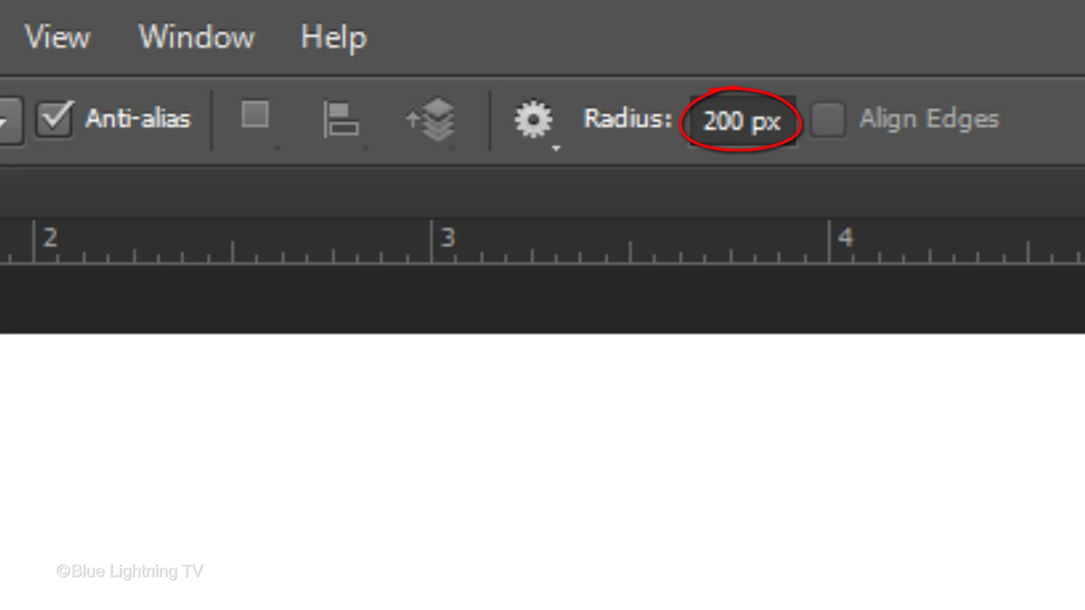
left_click(538, 123)
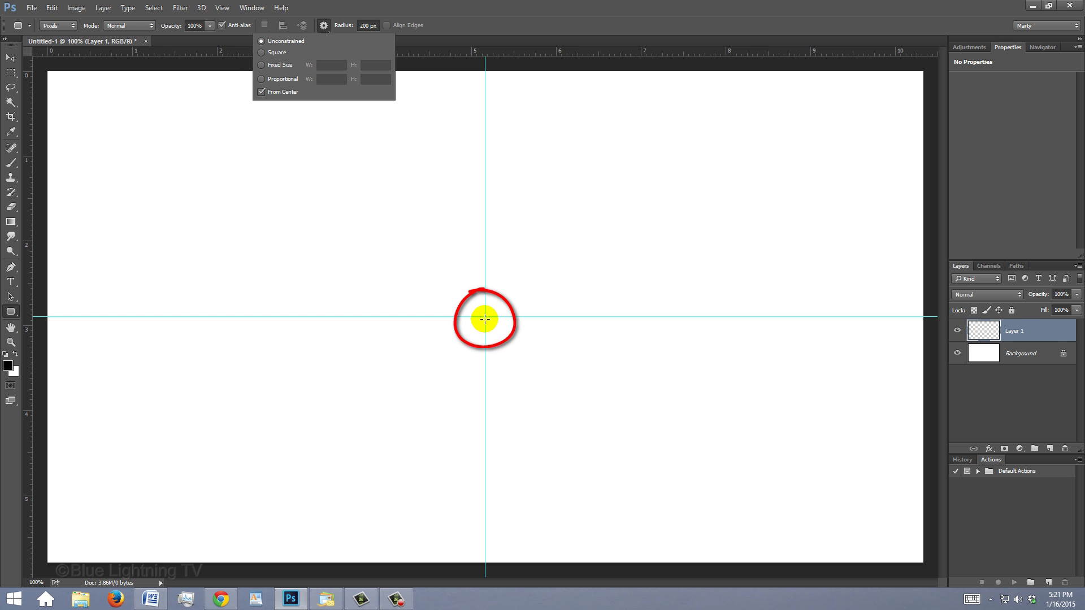
left_click_drag(485, 318, 833, 211)
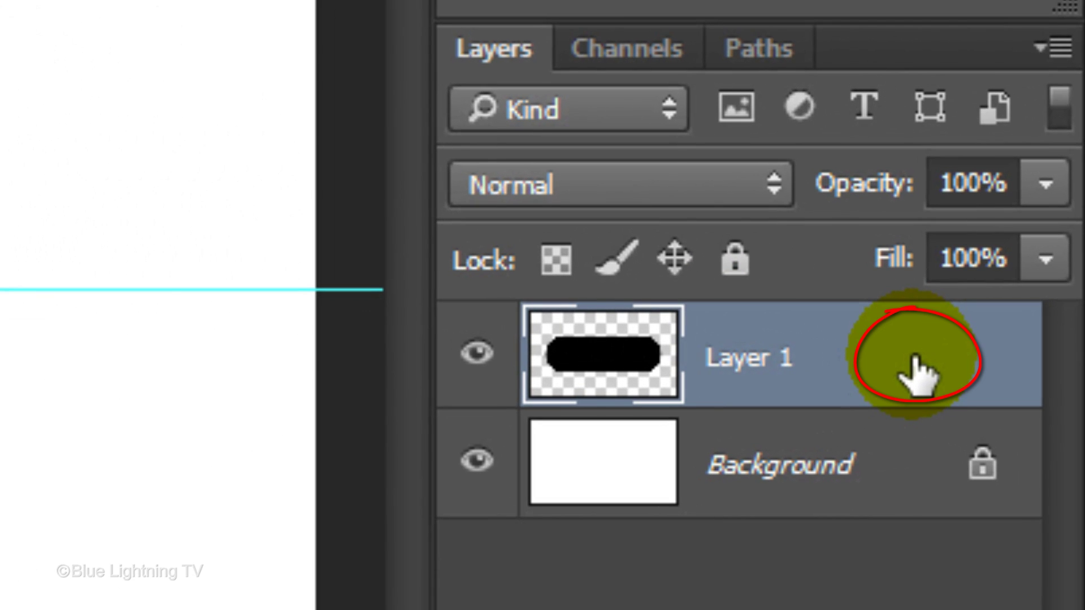
- Give Layer 1 a Gradient Overlay from black to 50% brightness grey
double_click(915, 373)
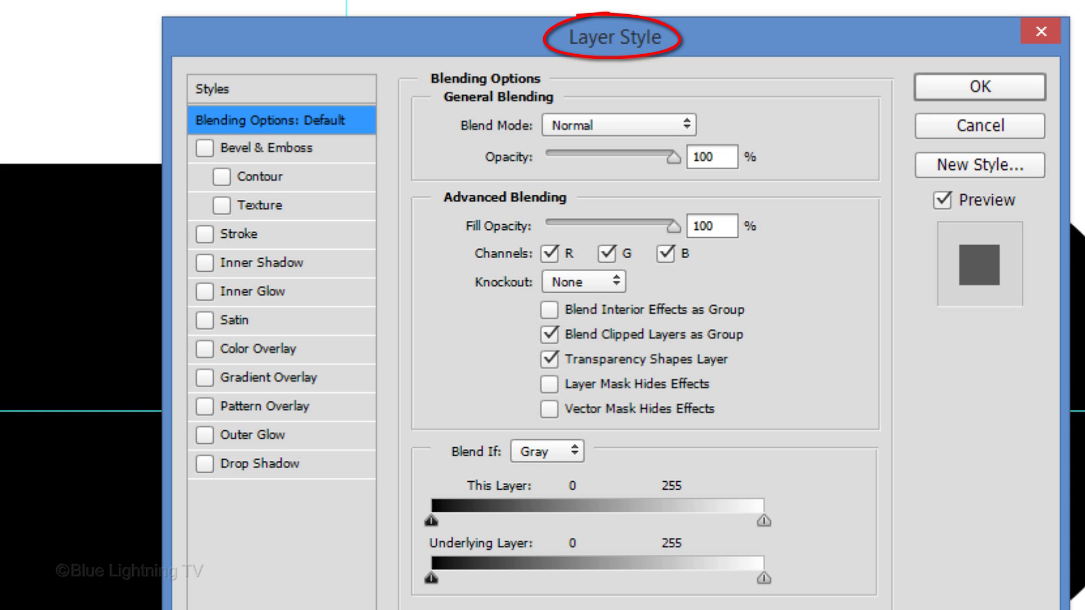
left_click(299, 379)
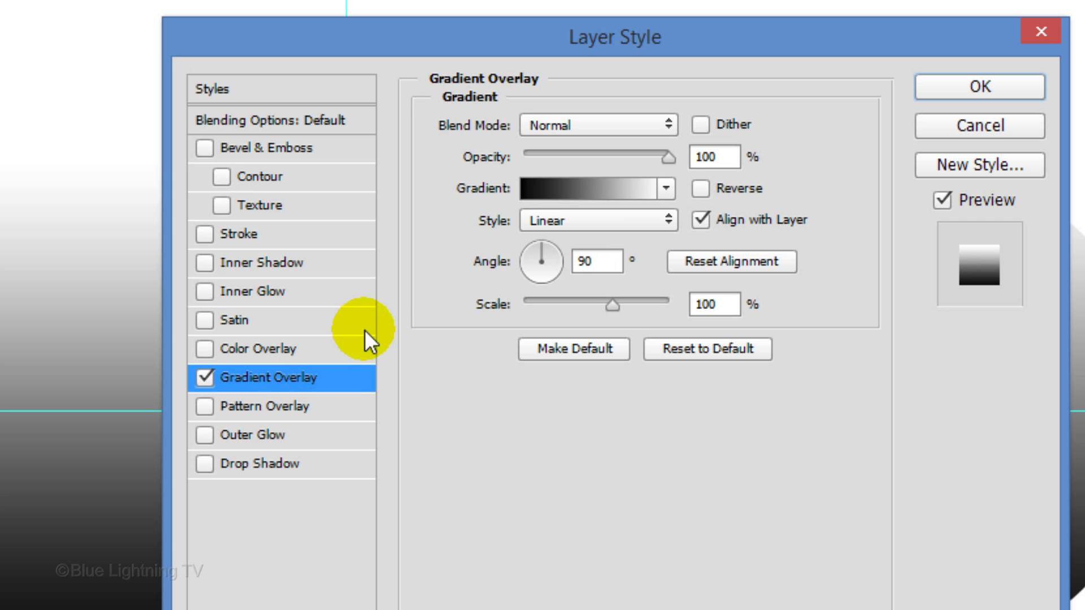
left_click(549, 190)
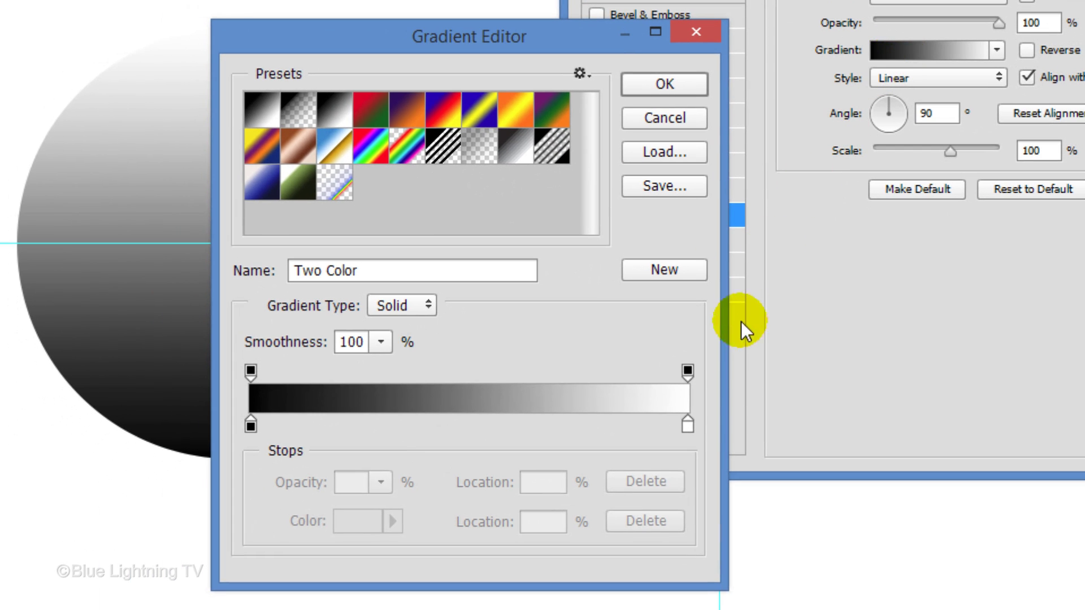
left_click(689, 426)
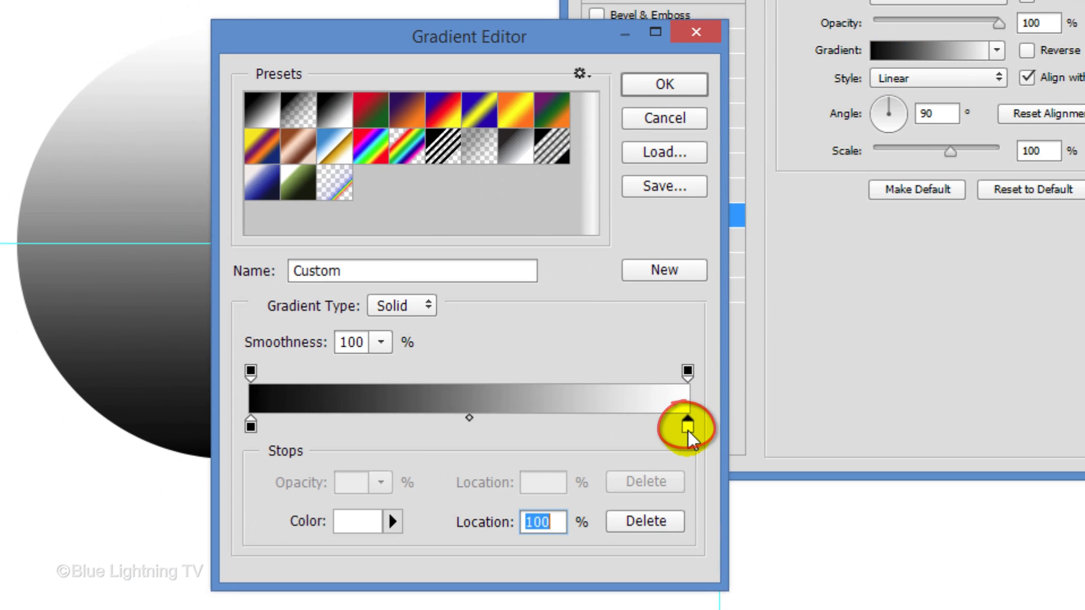
left_click(358, 526)
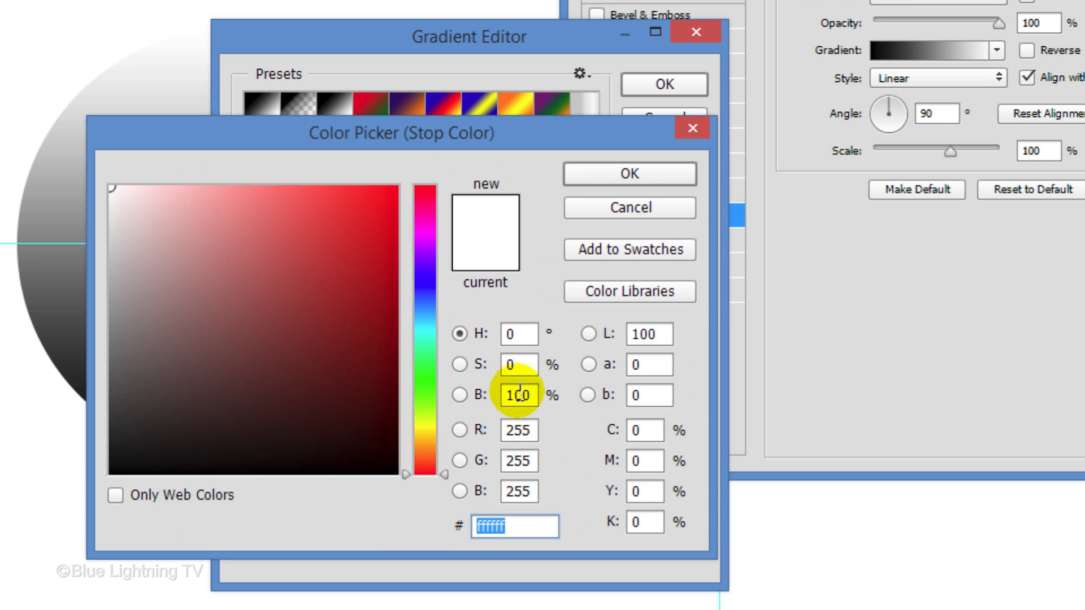
double_click(534, 395)
type("50")
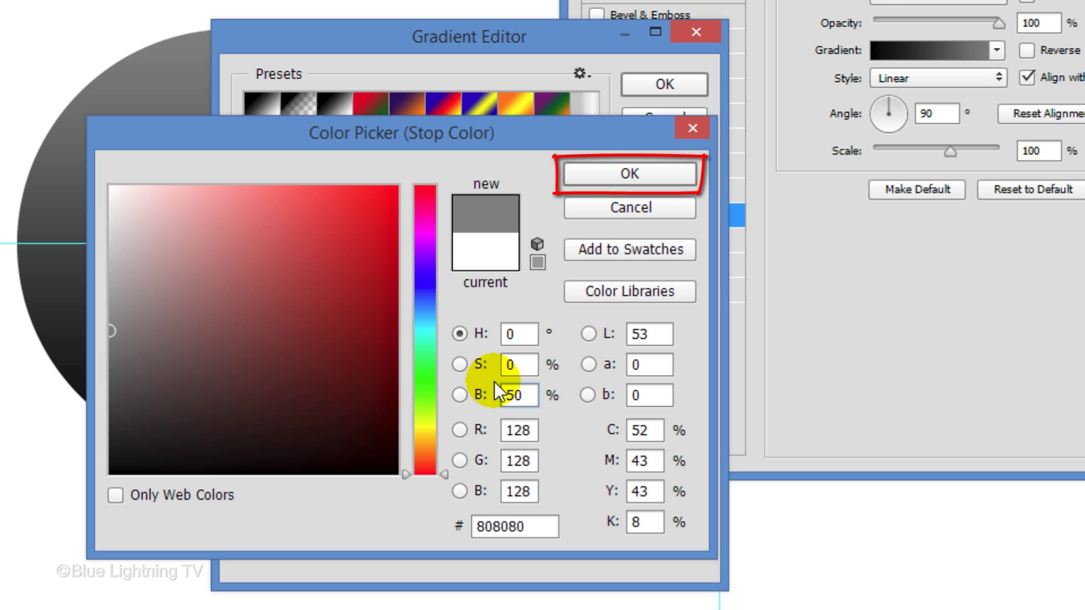
key("Return")
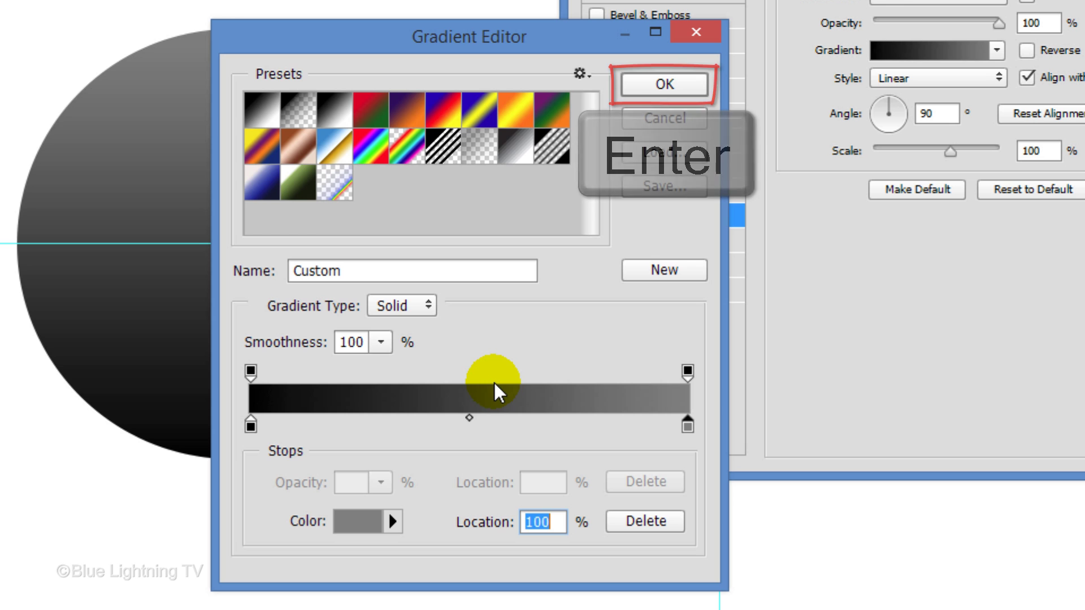
key("Return")
- Add a stroke around the pill in 50% brightness grey, size 8
left_click(644, 93)
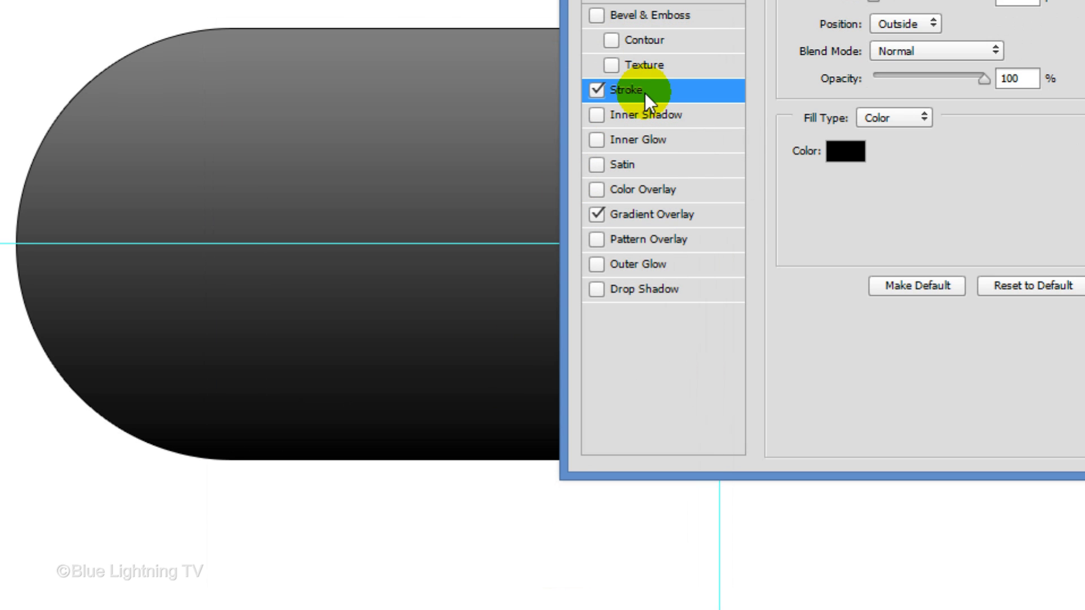
left_click(843, 152)
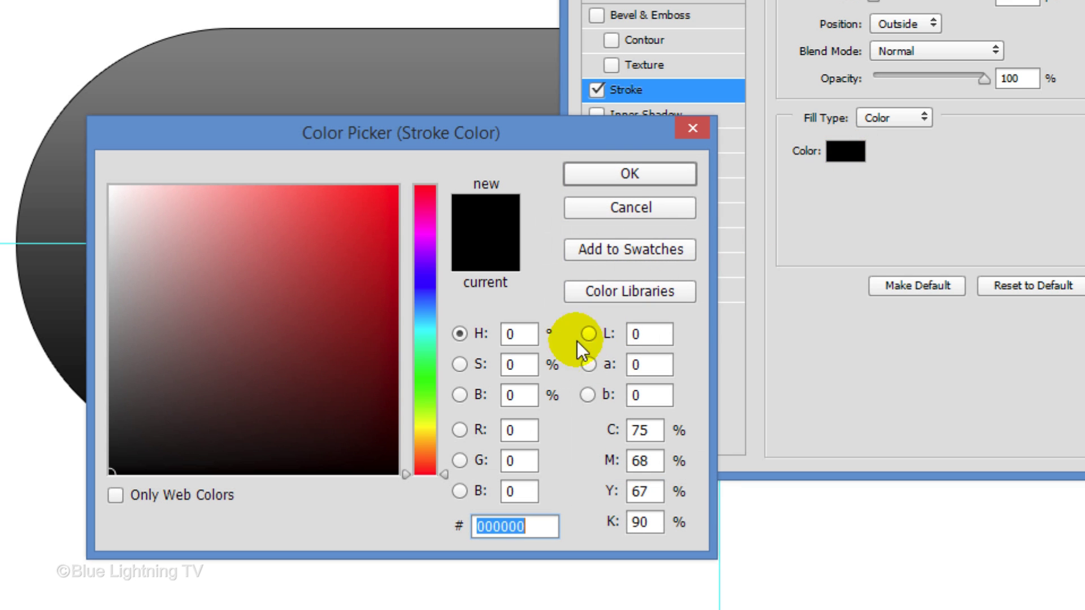
left_click(531, 395)
key("BackSpace")
type("50")
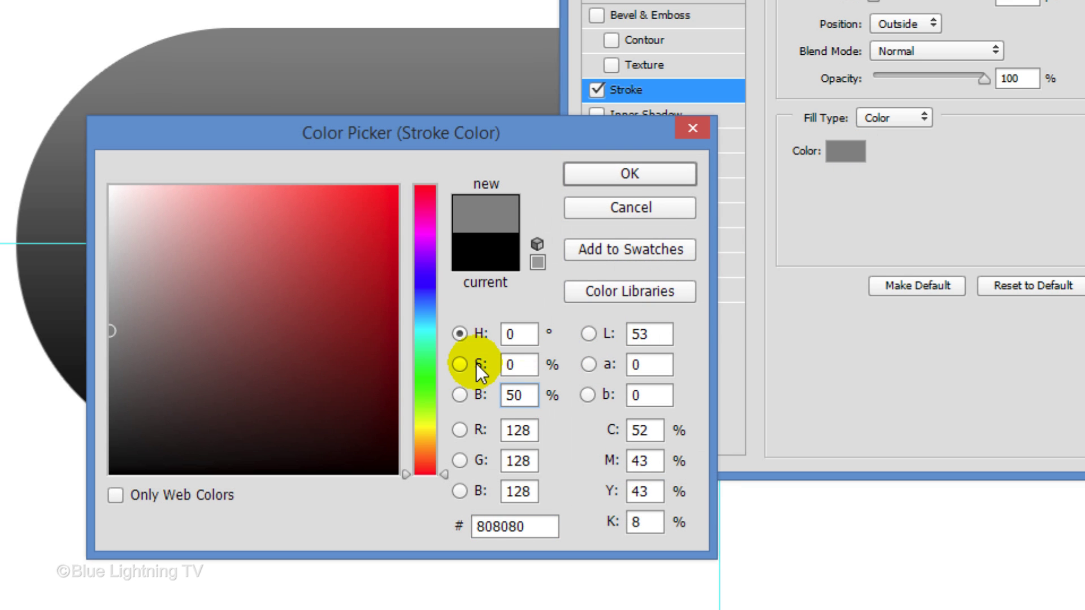
key("Return")
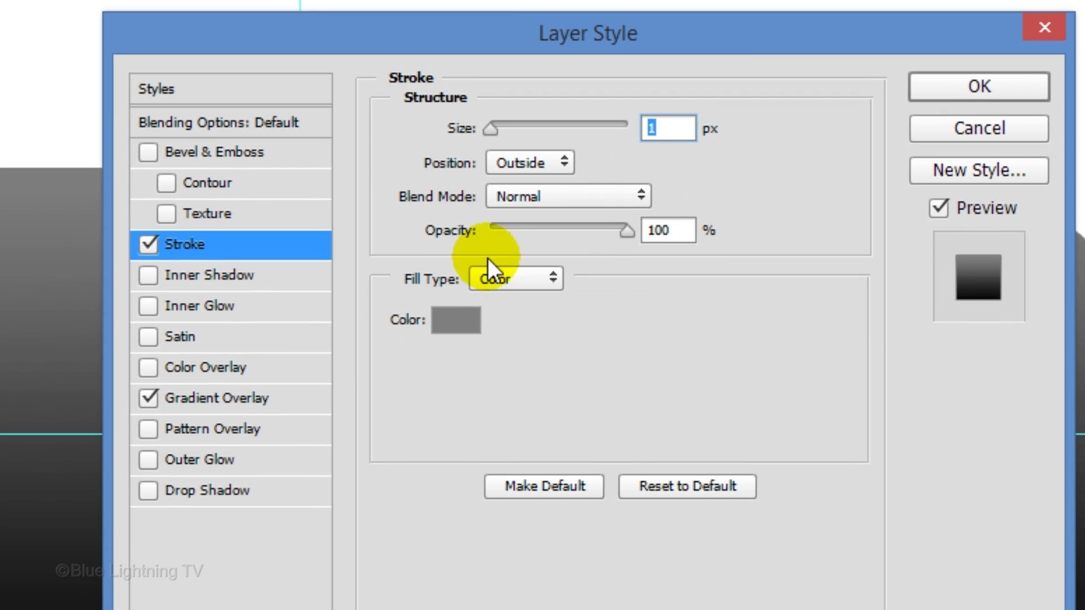
type("8")
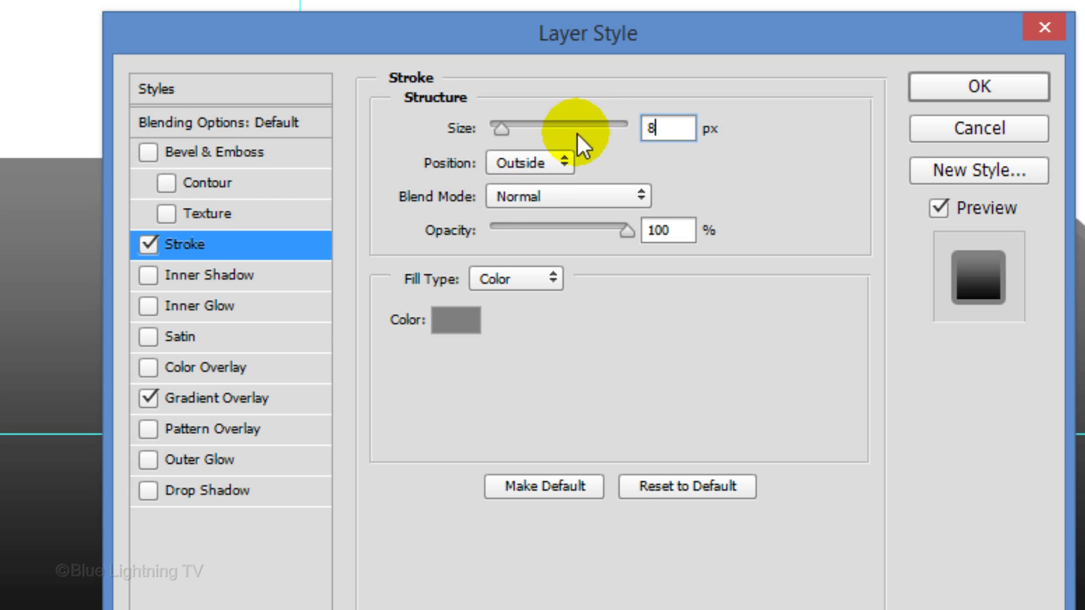
- Add a Normal-blend inner glow at 40% opacity and 35 px size, then apply the style
left_click(206, 308)
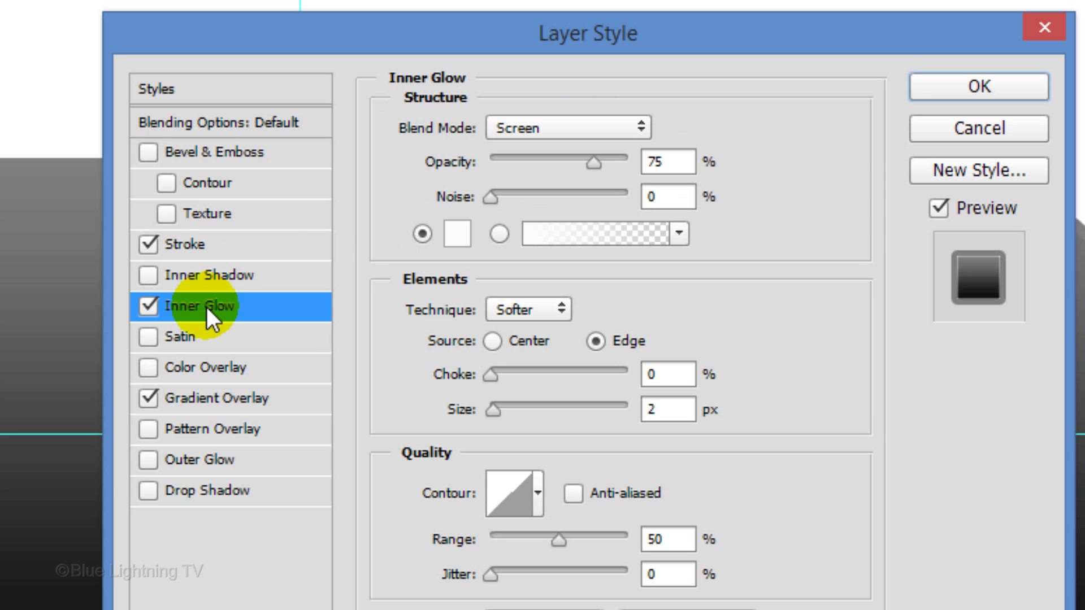
left_click(550, 131)
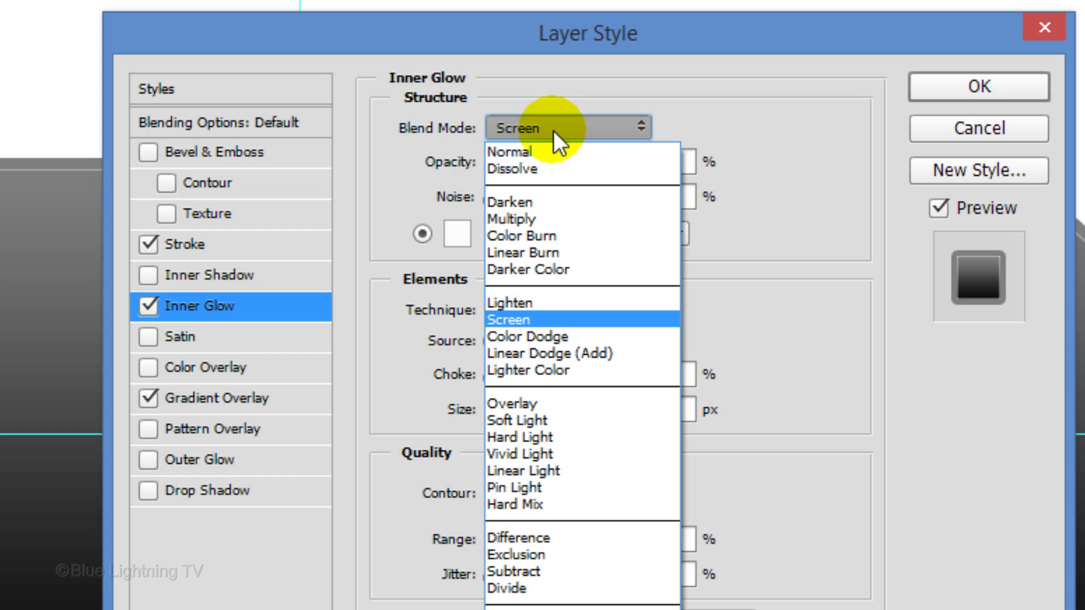
left_click(547, 155)
double_click(661, 164)
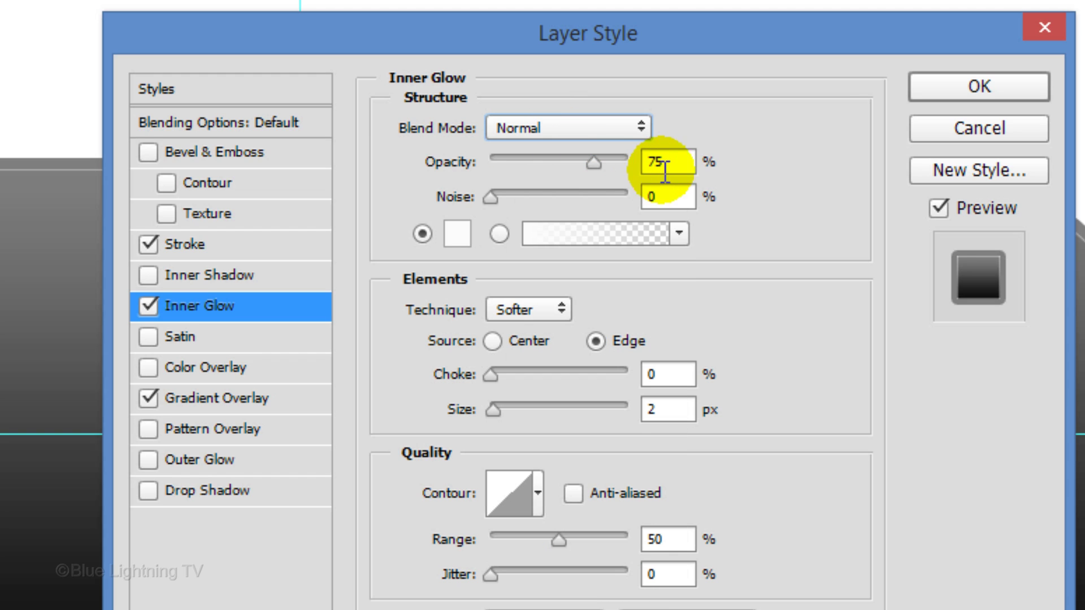
type("40")
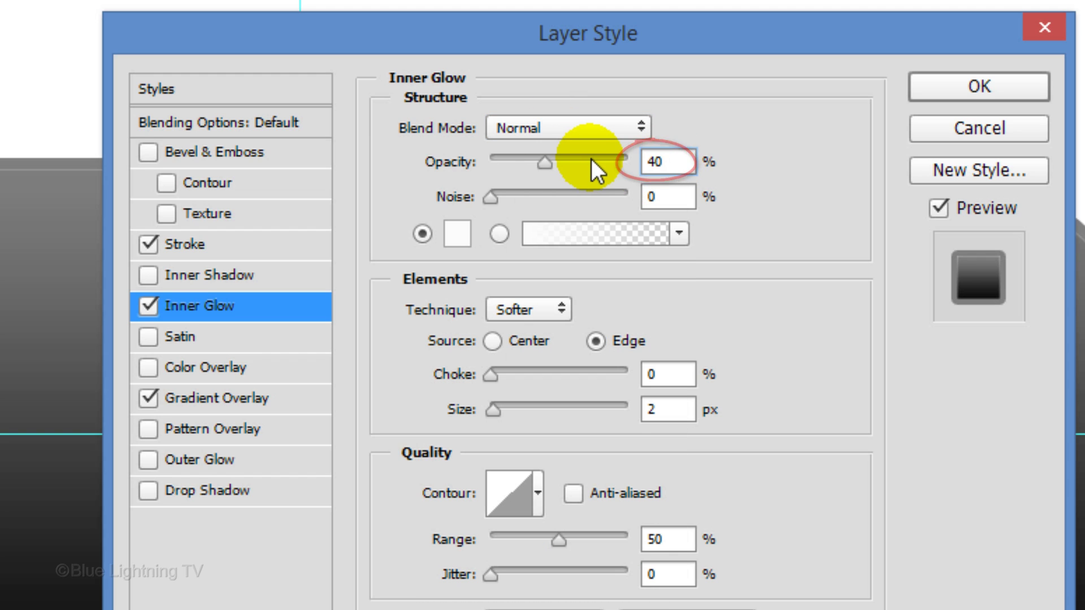
left_click(669, 410)
type("35")
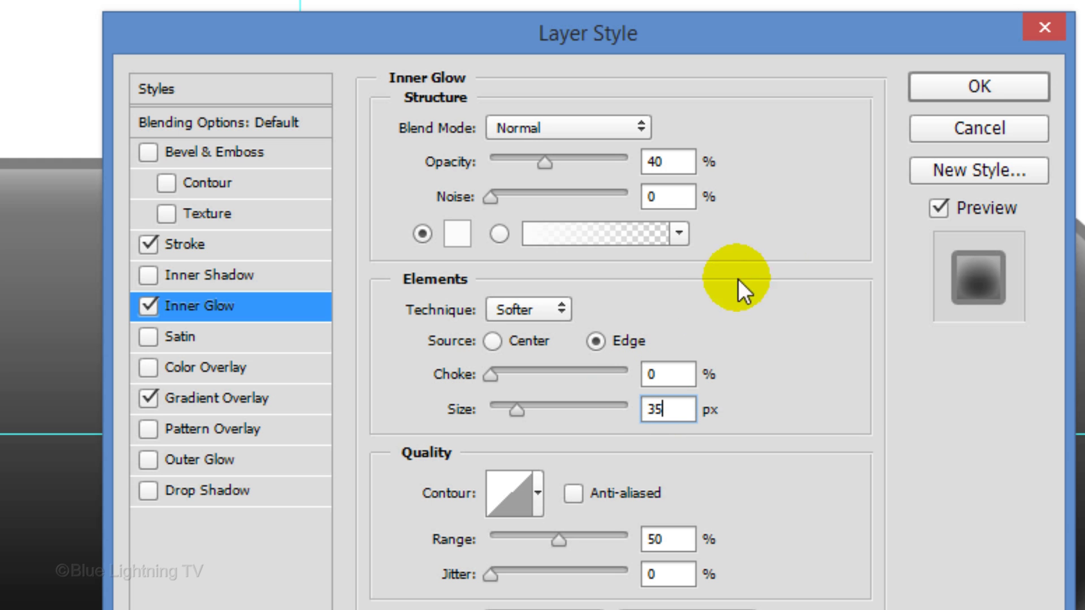
left_click(963, 89)
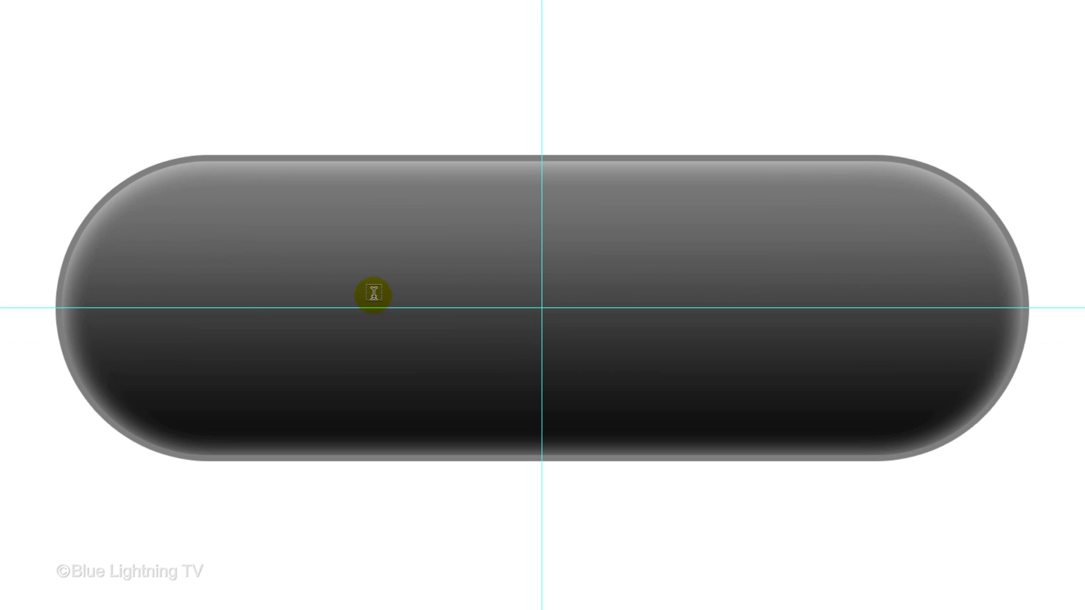
- Type NEO starting at the guide intersection
left_click(542, 310)
type("NEO")
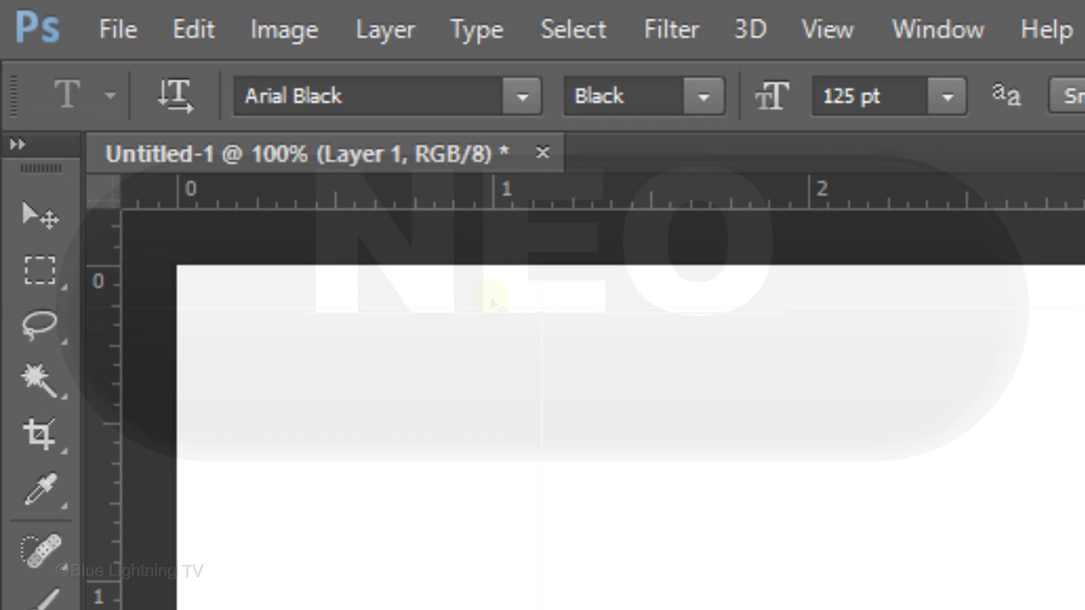
- Align the NEO layer to the canvas's horizontal and vertical centres, then deselect
left_click(40, 216)
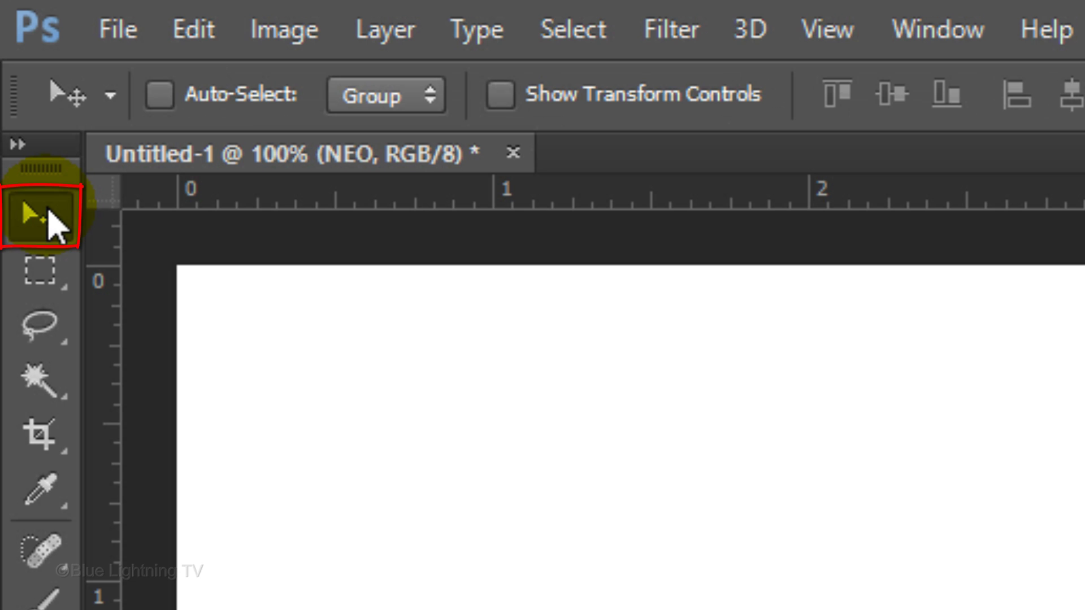
key("ctrl+a")
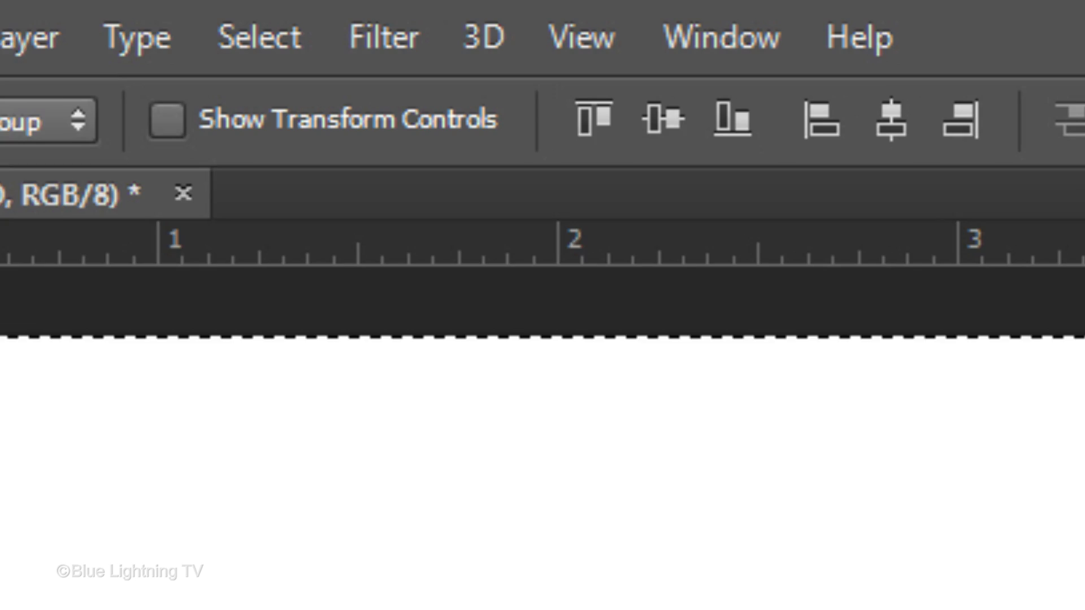
left_click(889, 127)
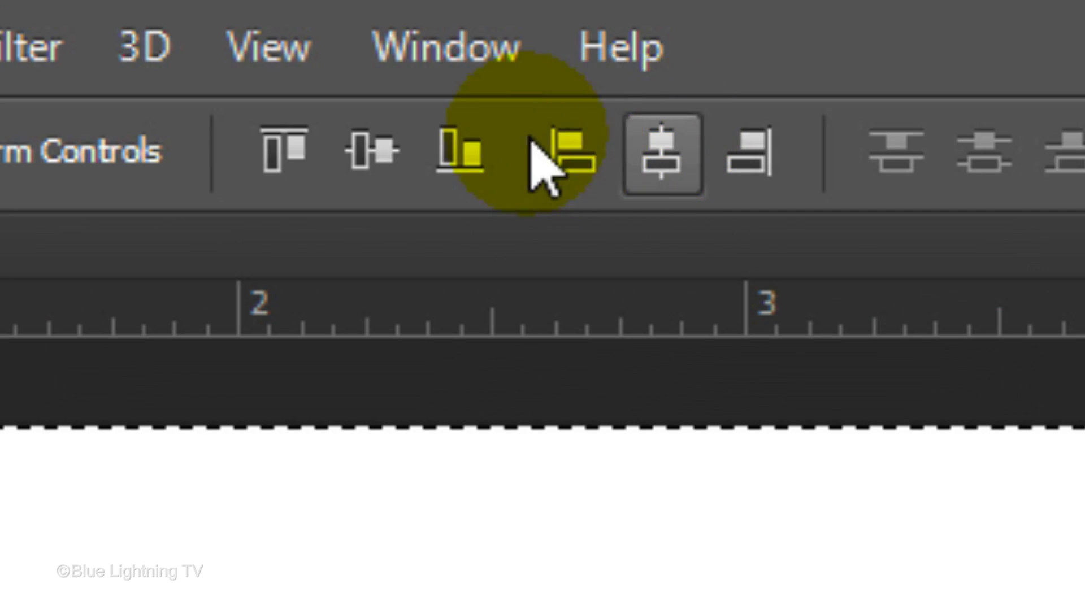
left_click(370, 155)
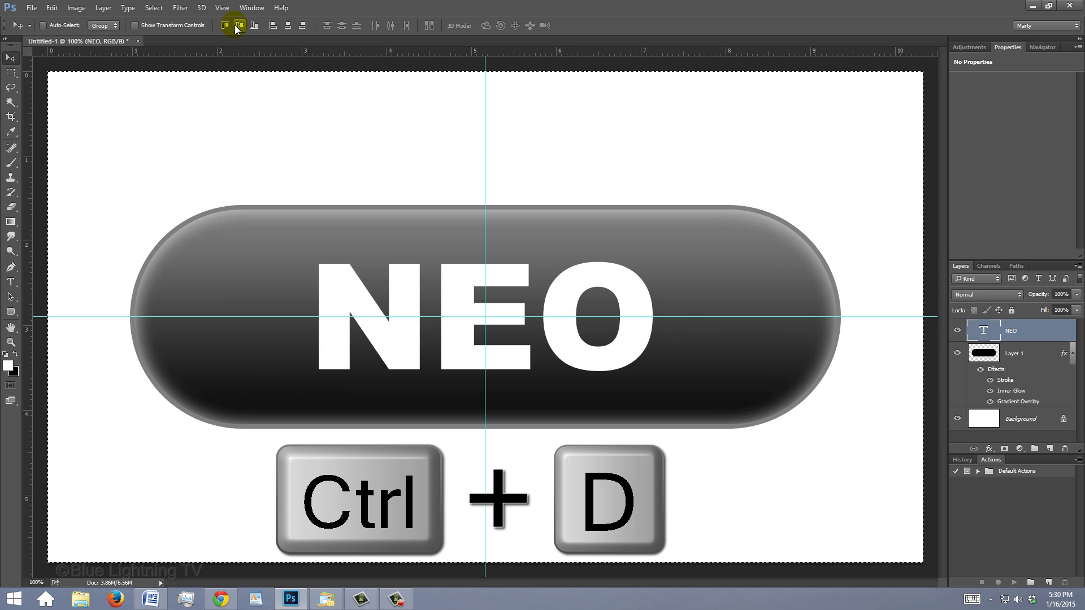
key("ctrl+d")
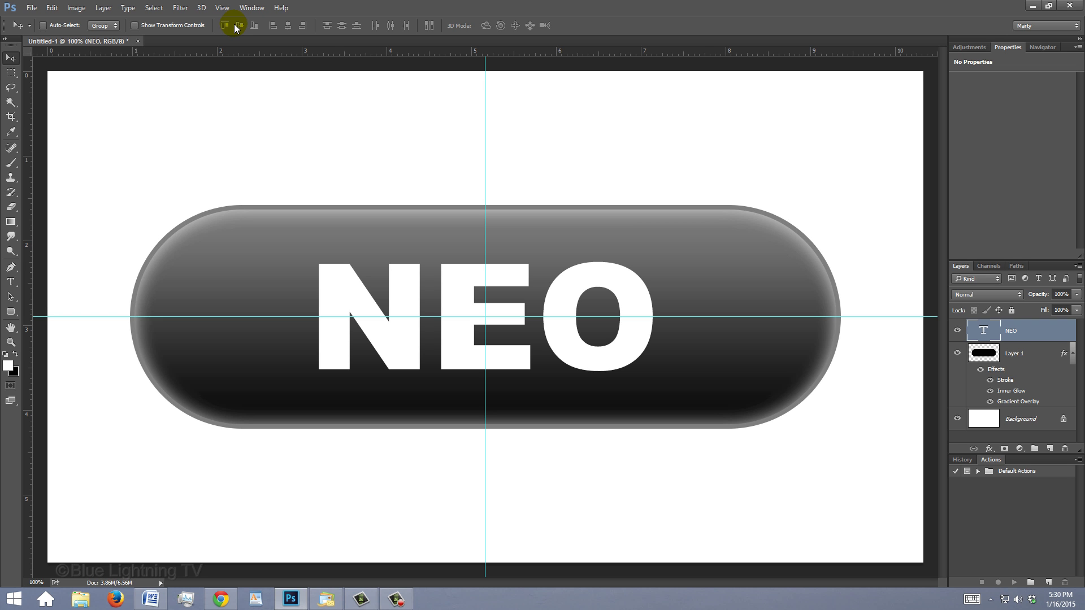
key("t")
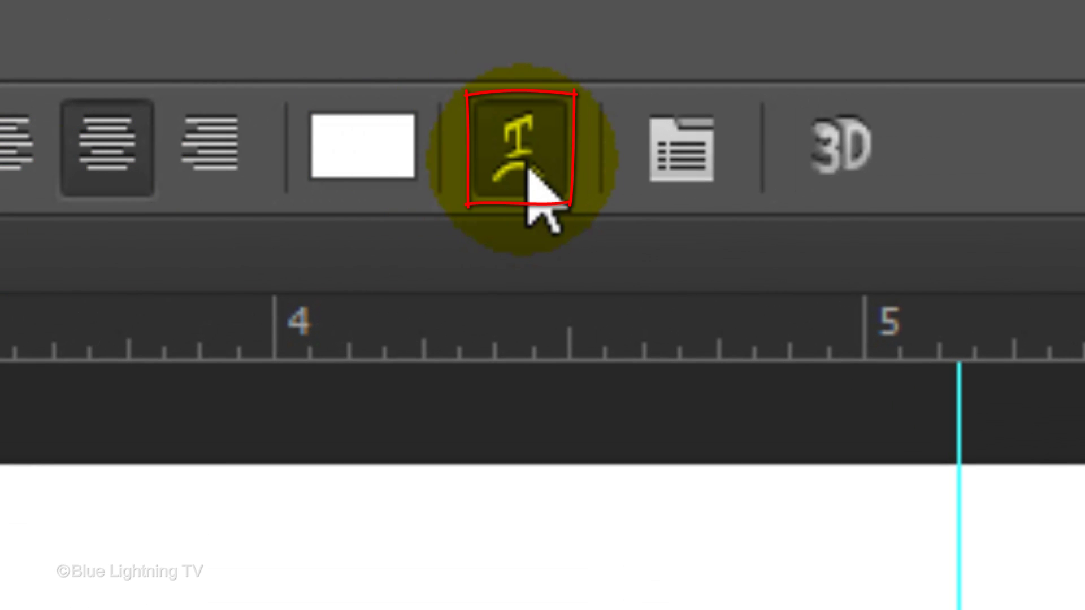
- Warp NEO with the Bulge style, Vertical, at a 20% bend
left_click(531, 187)
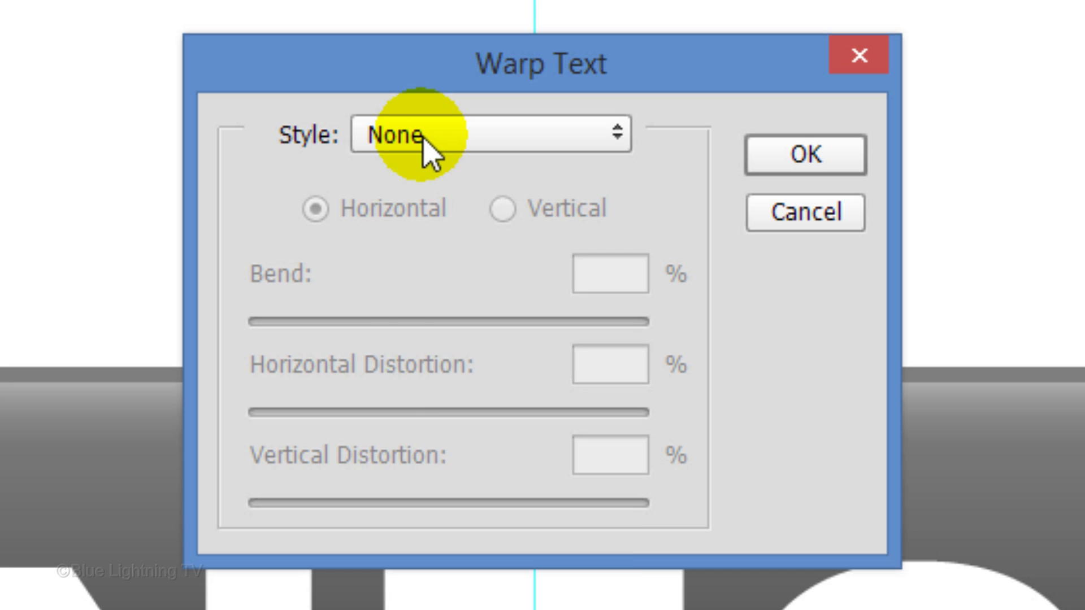
left_click(423, 142)
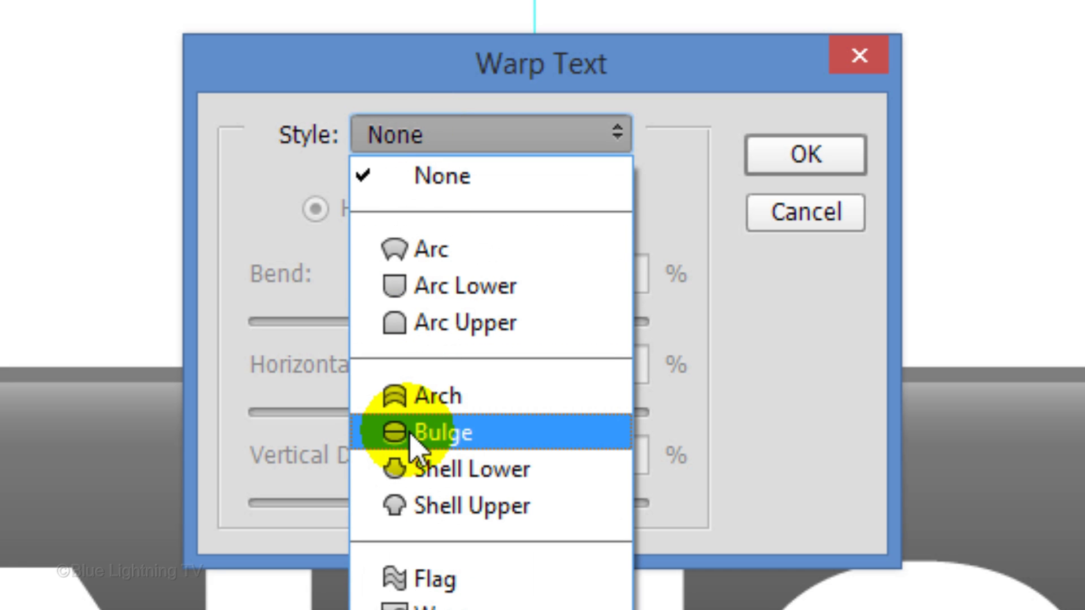
left_click(418, 446)
left_click(502, 209)
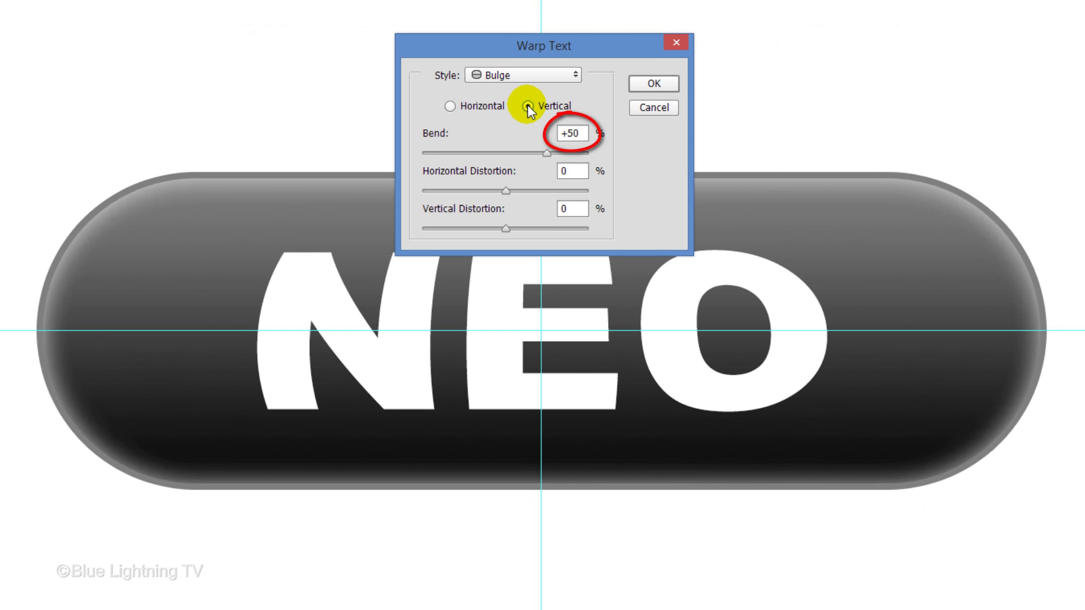
left_click(583, 132)
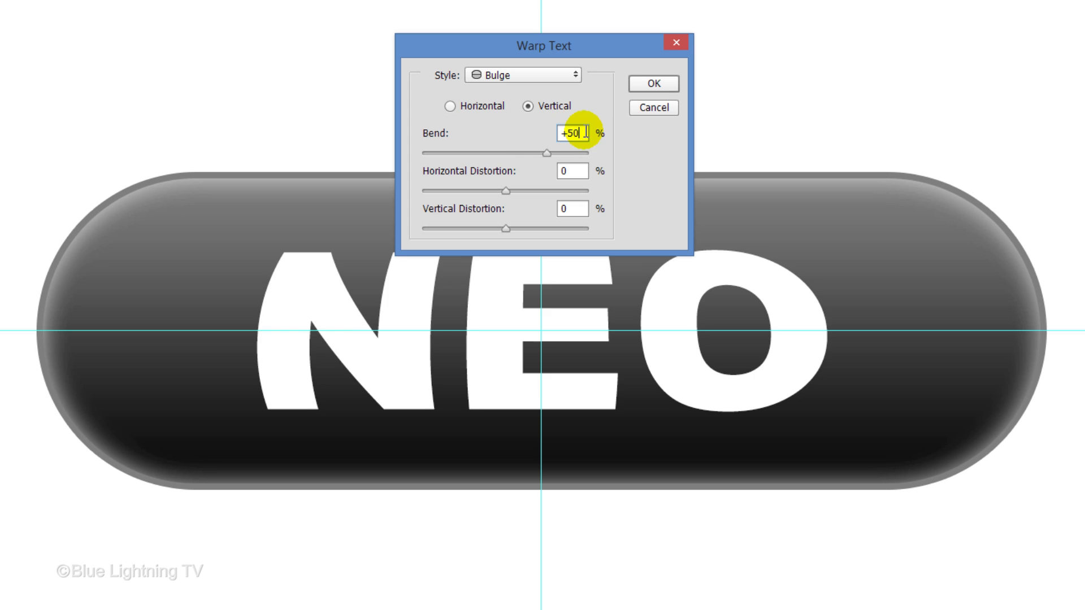
key("BackSpace")
key("BackSpace")
key("BackSpace")
type("20")
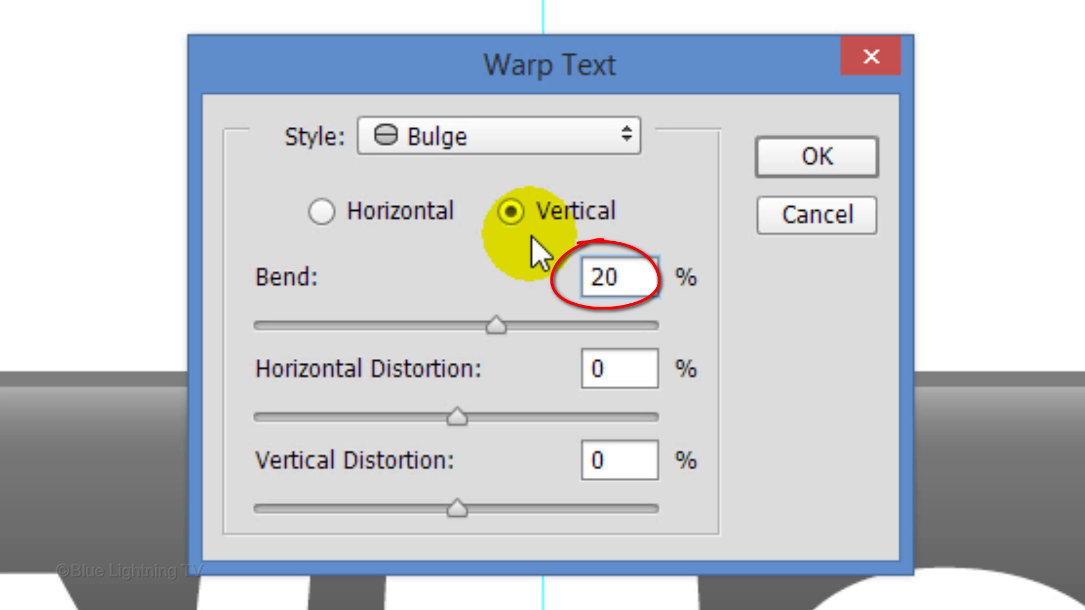
left_click(836, 158)
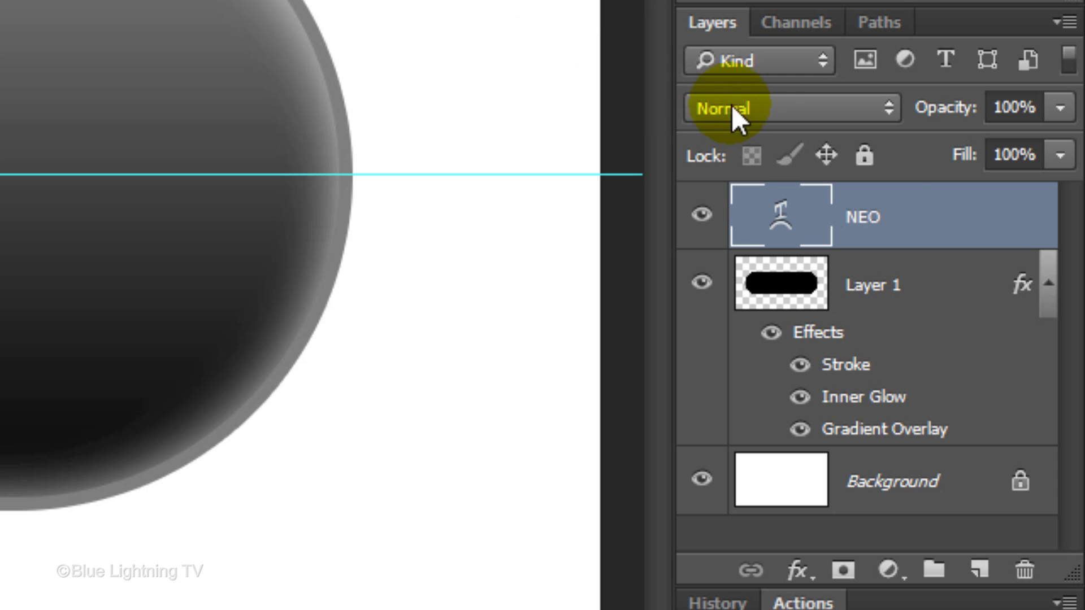
- Set the NEO layer to Overlay blend mode and add an empty Layer 2 above it
left_click(776, 109)
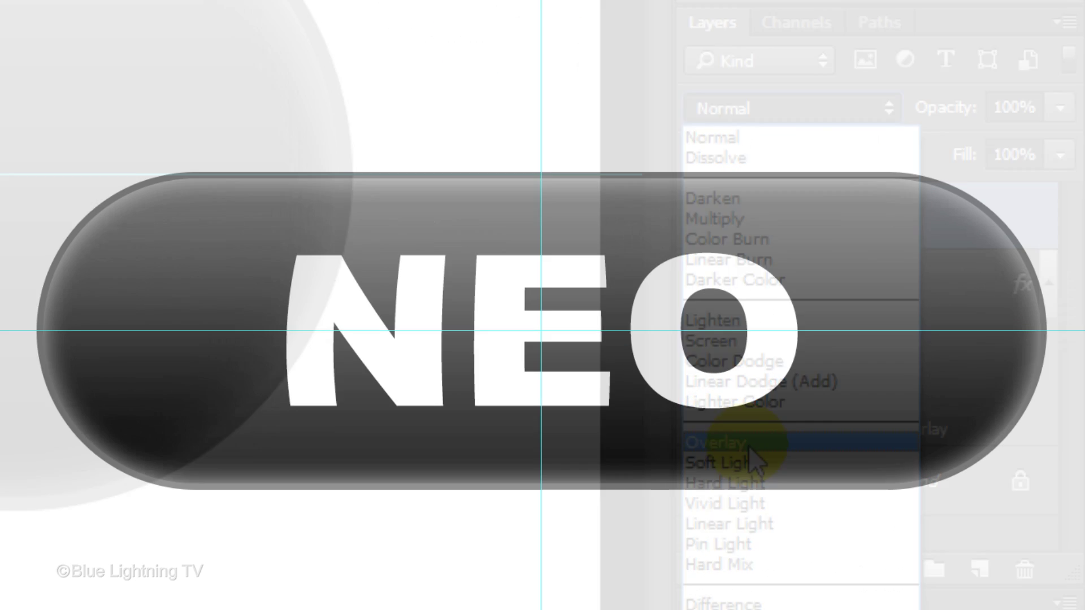
left_click(748, 446)
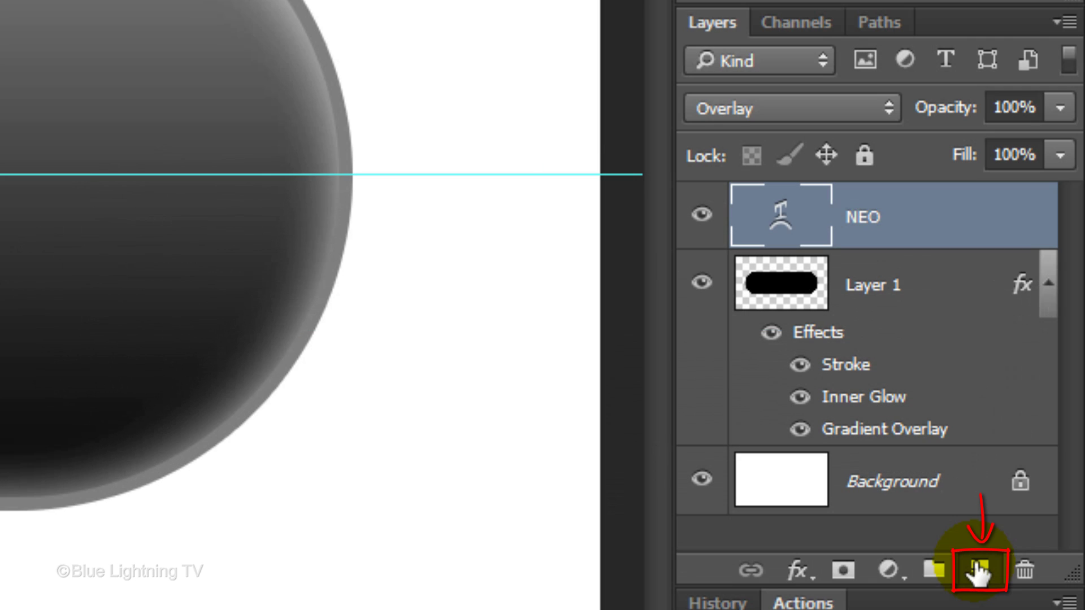
left_click(977, 571)
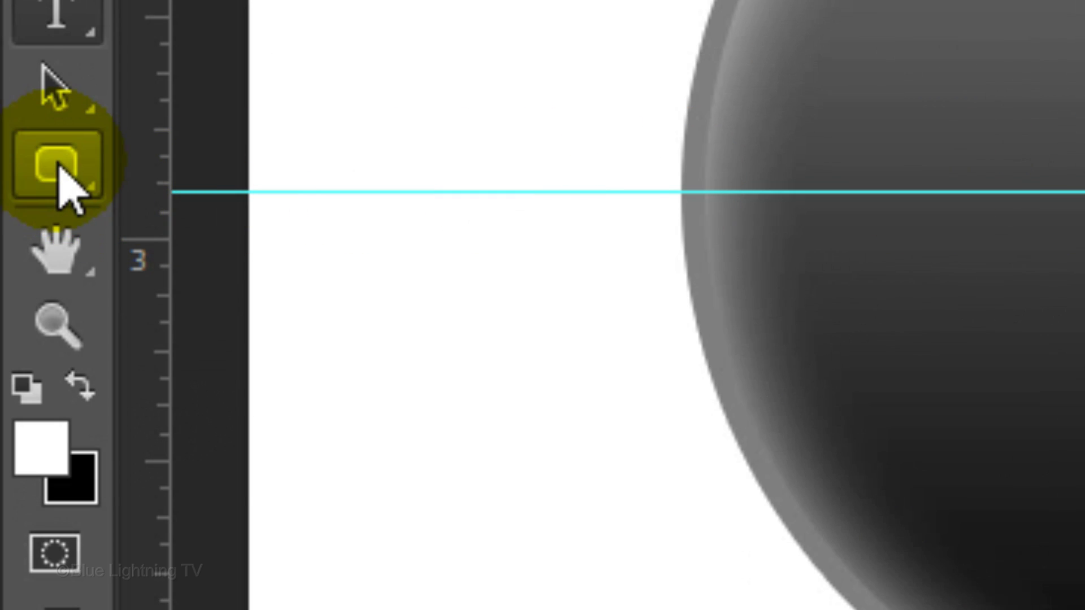
- With From Center off, draw a white rounded rectangle over the pill's upper half
left_click(59, 175)
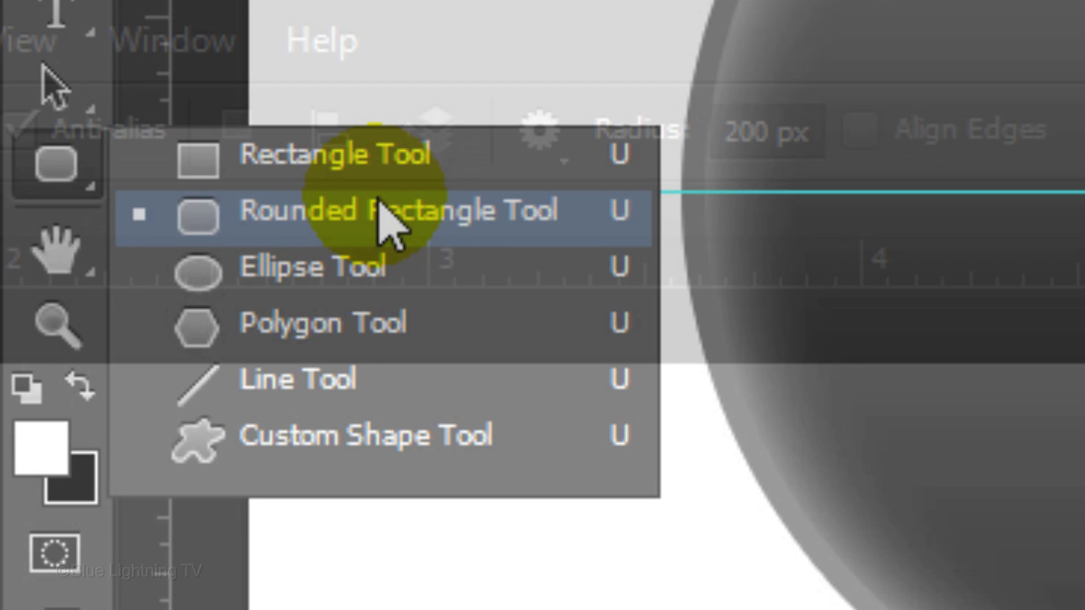
left_click(378, 210)
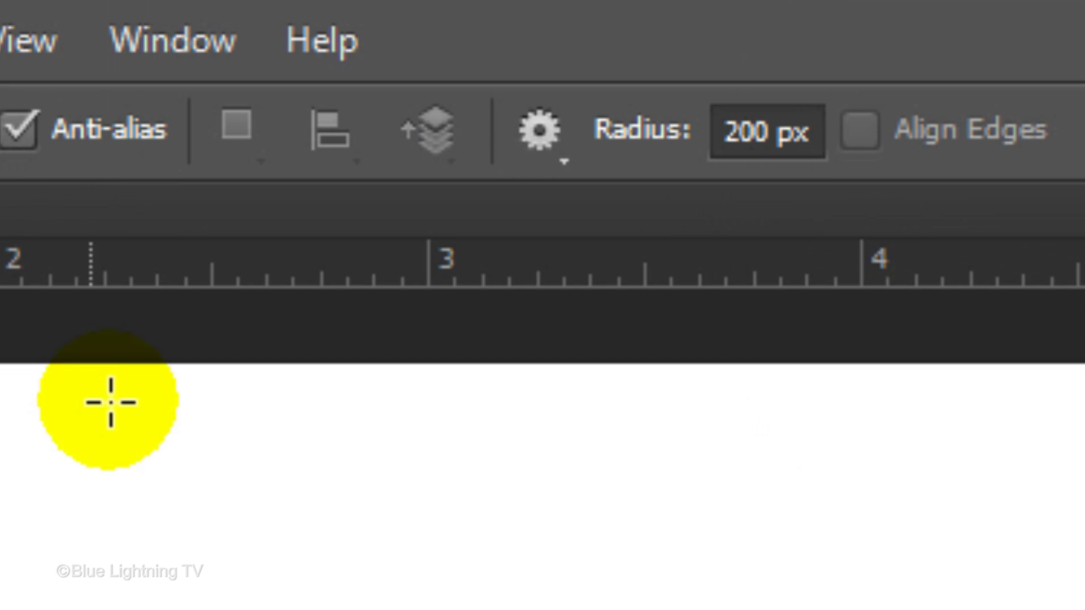
left_click(544, 143)
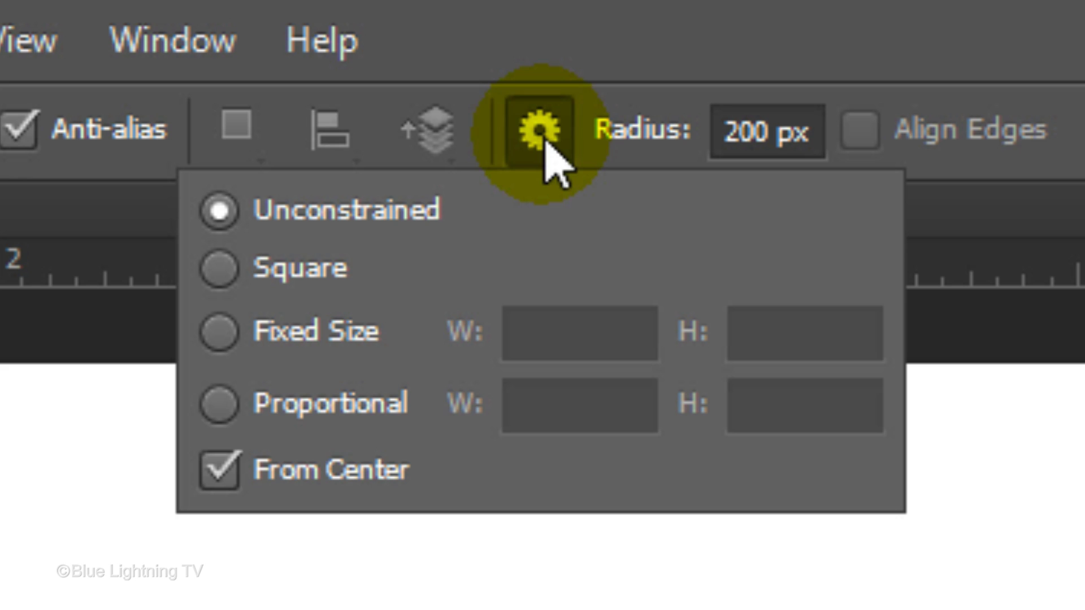
left_click(221, 472)
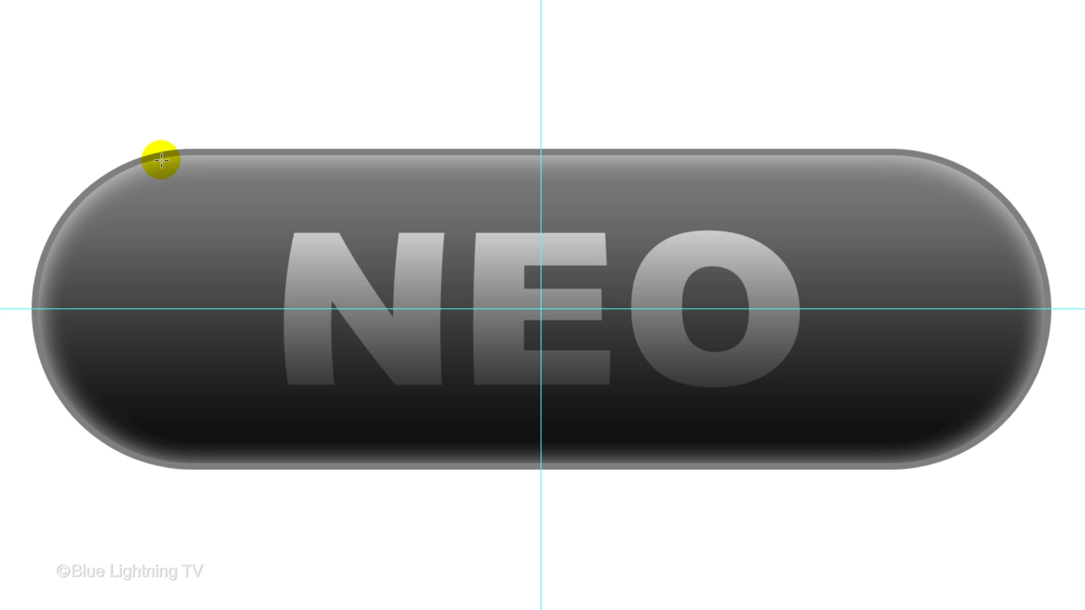
left_click_drag(162, 161, 936, 282)
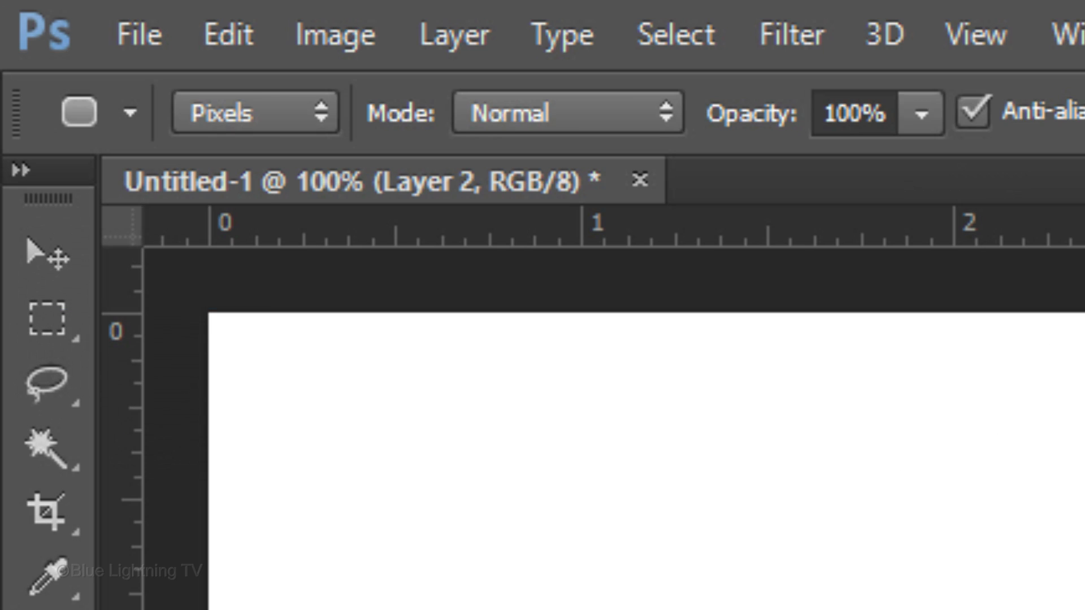
- Align the white highlight on Layer 2 to the canvas's horizontal centre, then deselect
key("v")
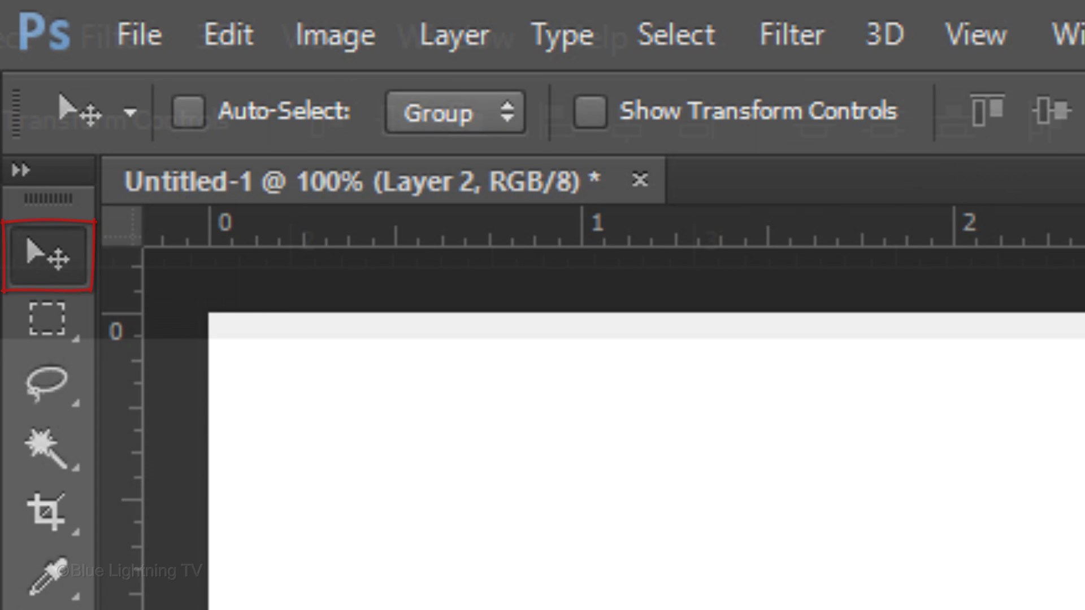
key("ctrl+a")
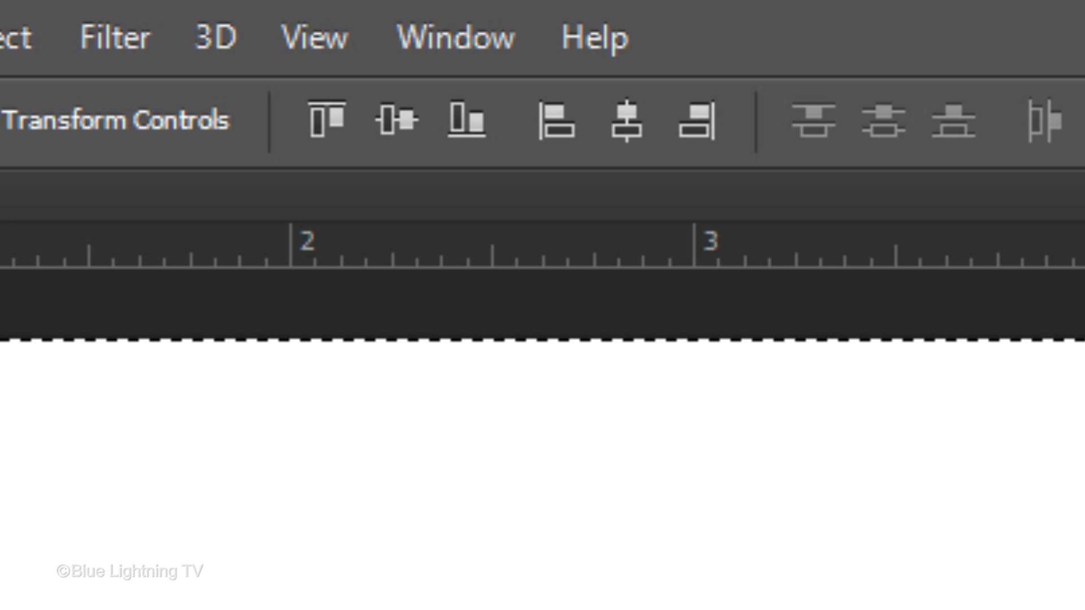
left_click(627, 120)
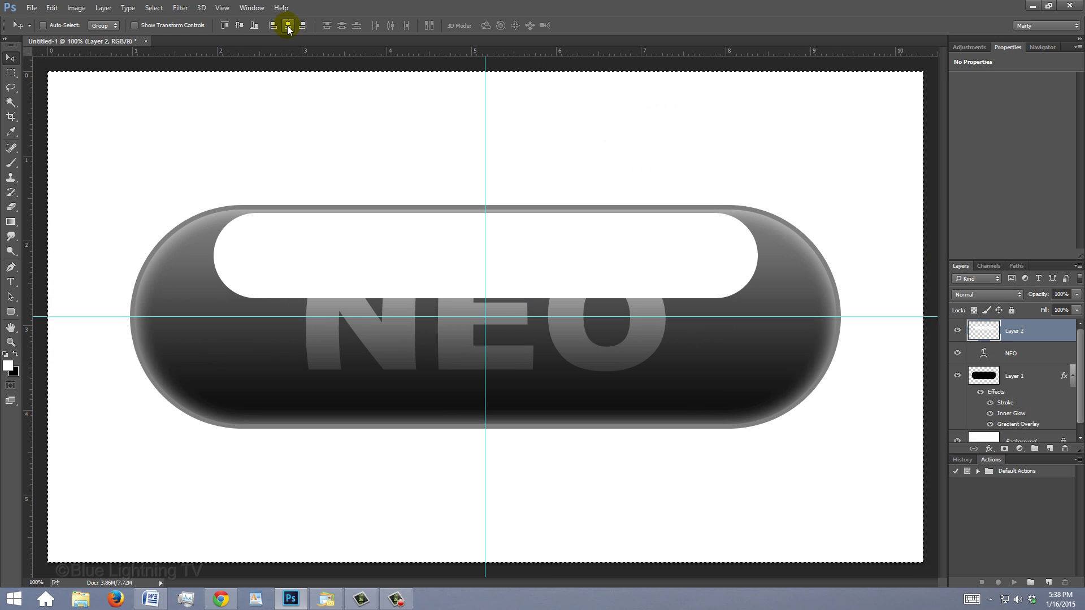
key("ctrl+d")
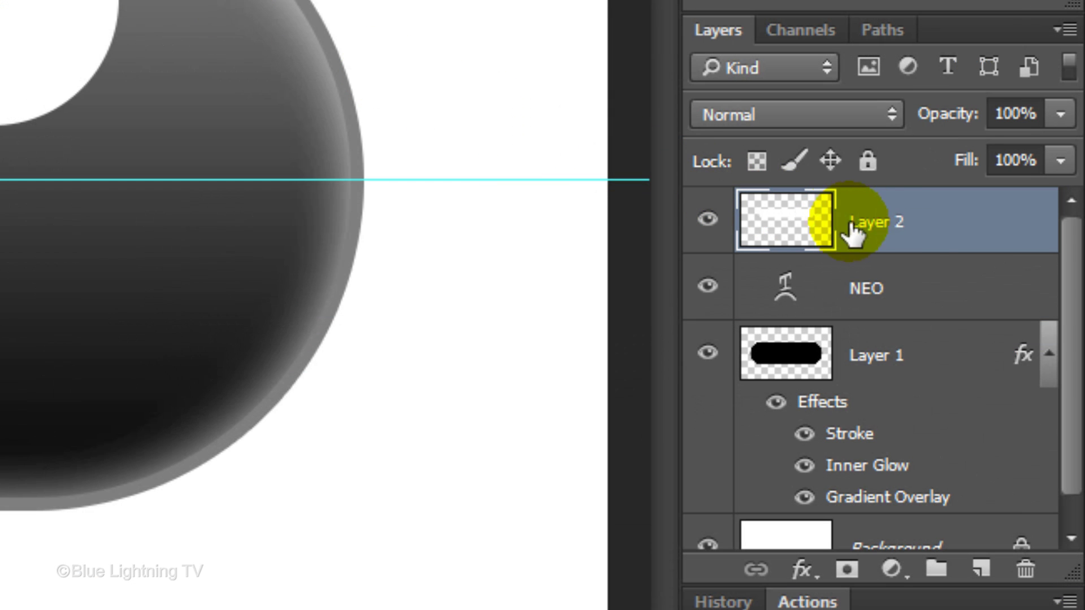
- Rename Layer 2 to 'Highlight' and enable Blend Interior Effects as Group in its Layer Style
double_click(1027, 330)
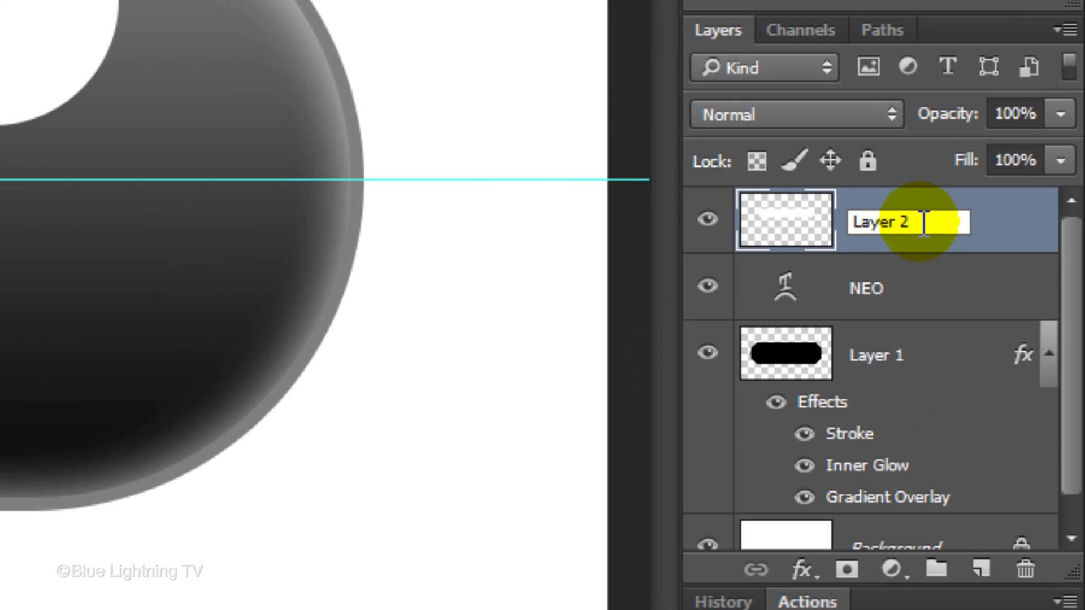
type("Highlight")
left_click(774, 226)
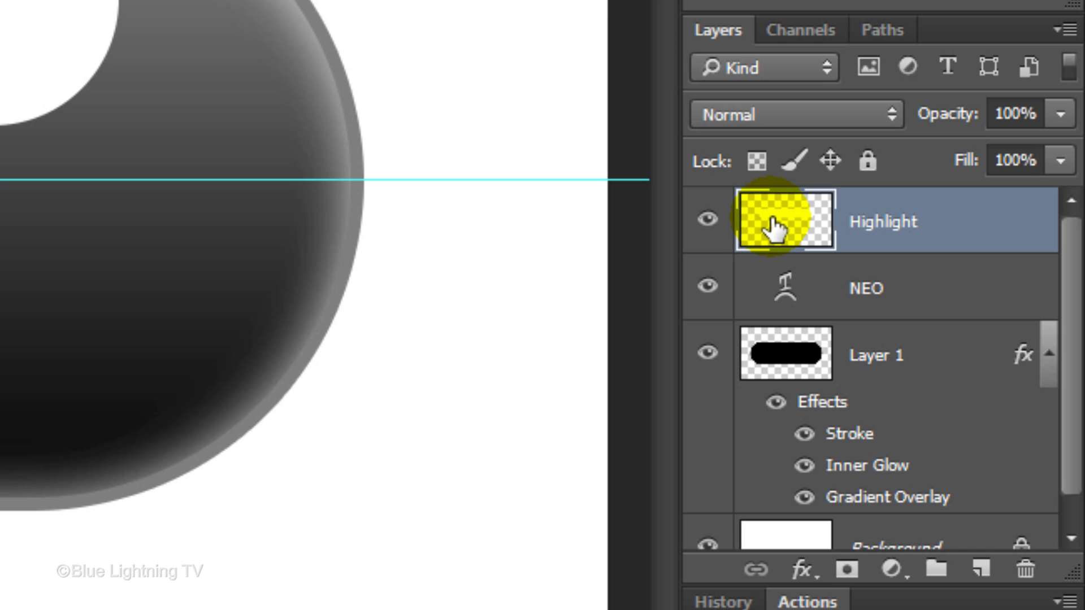
double_click(775, 226)
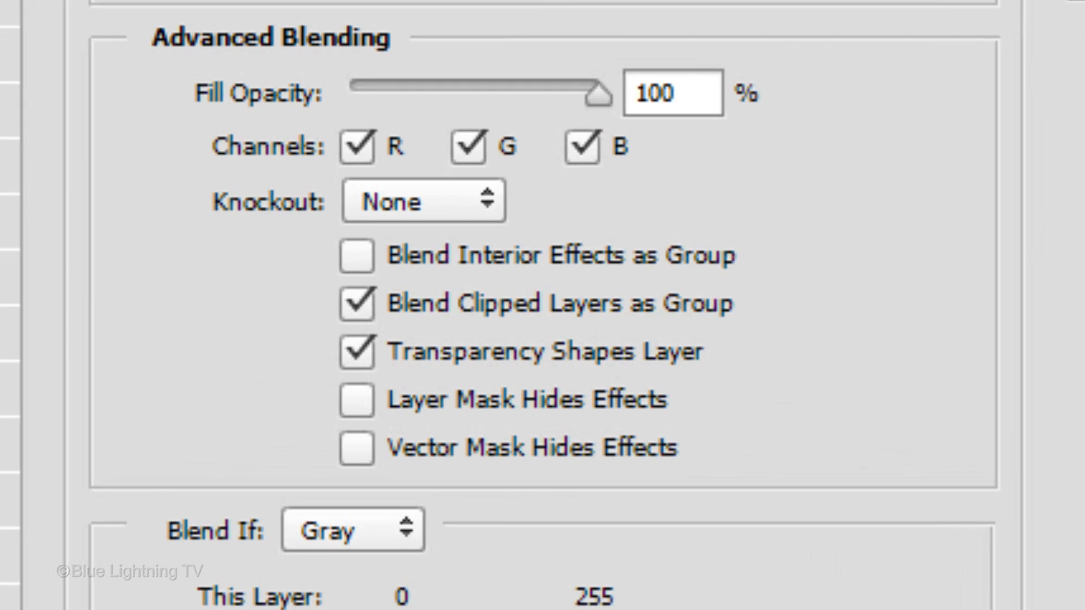
left_click(354, 261)
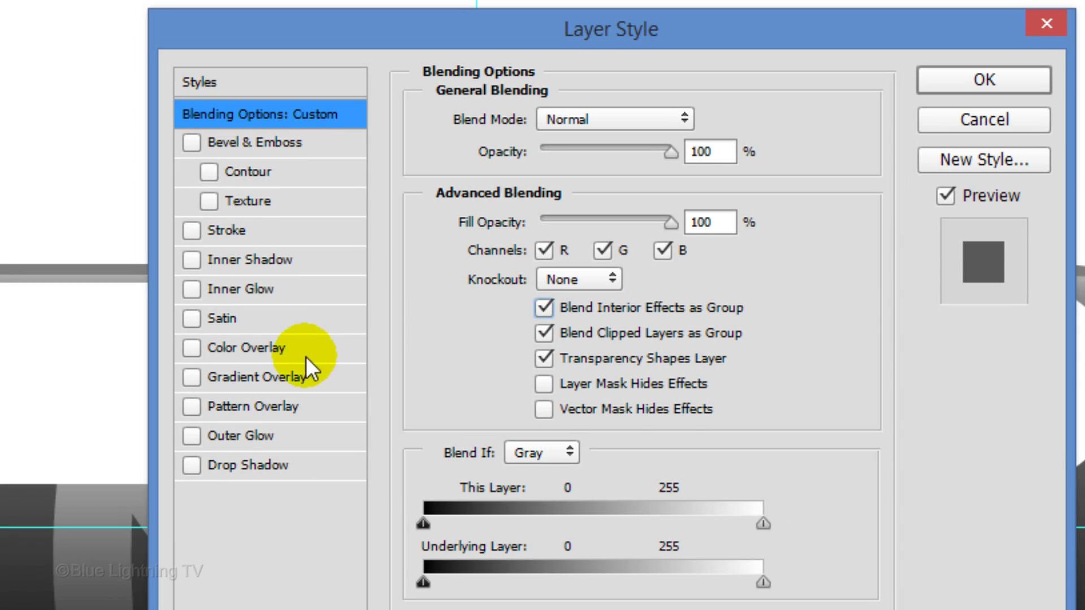
- Apply a 90° Gradient Overlay to Highlight from dark grey #404040 (brightness 25) to white
left_click(273, 378)
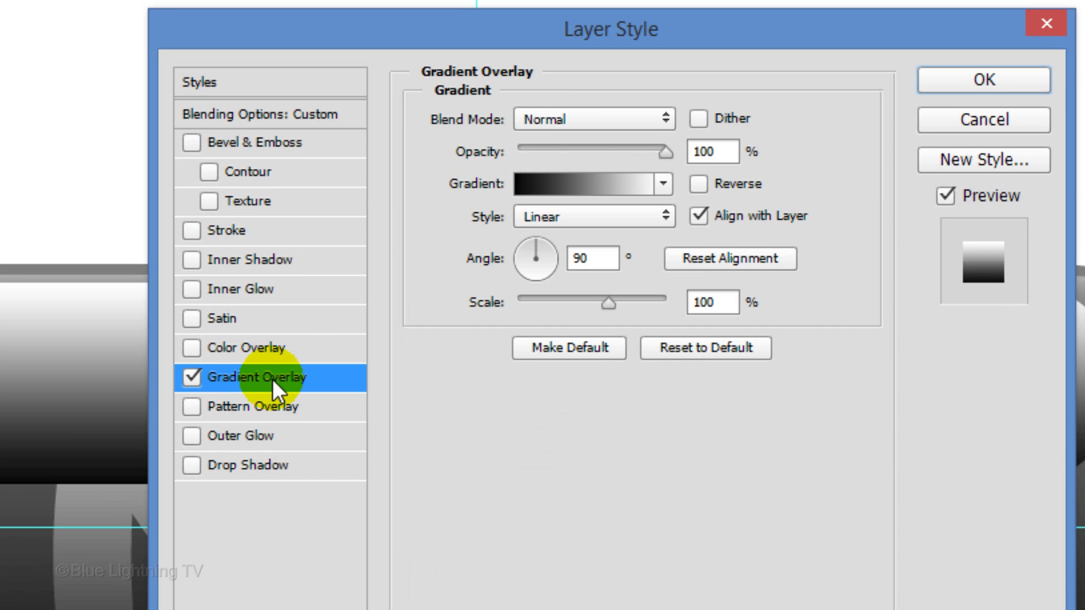
left_click(561, 184)
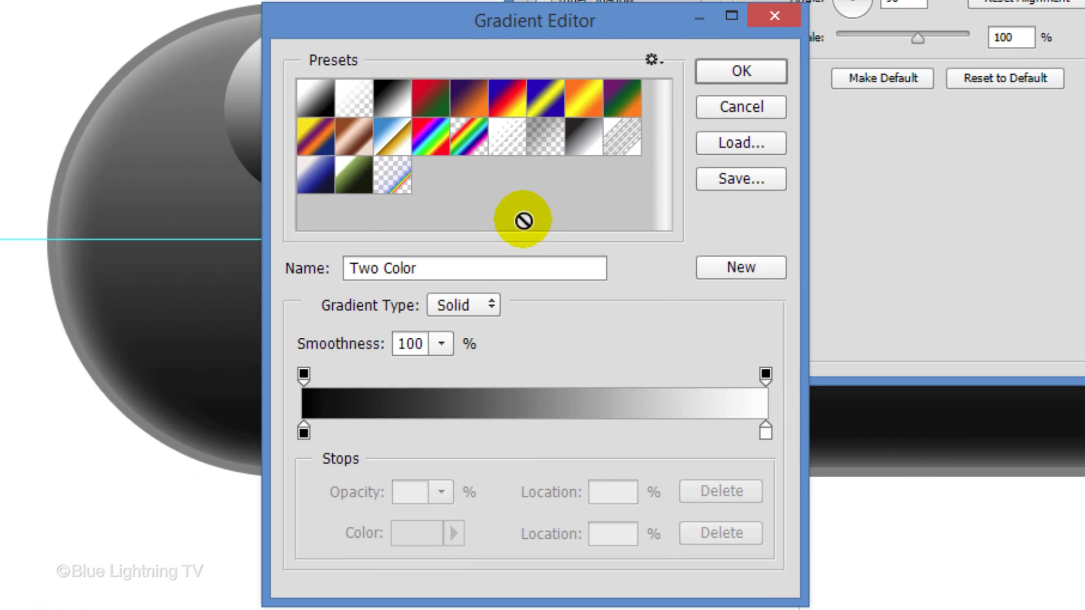
left_click(303, 432)
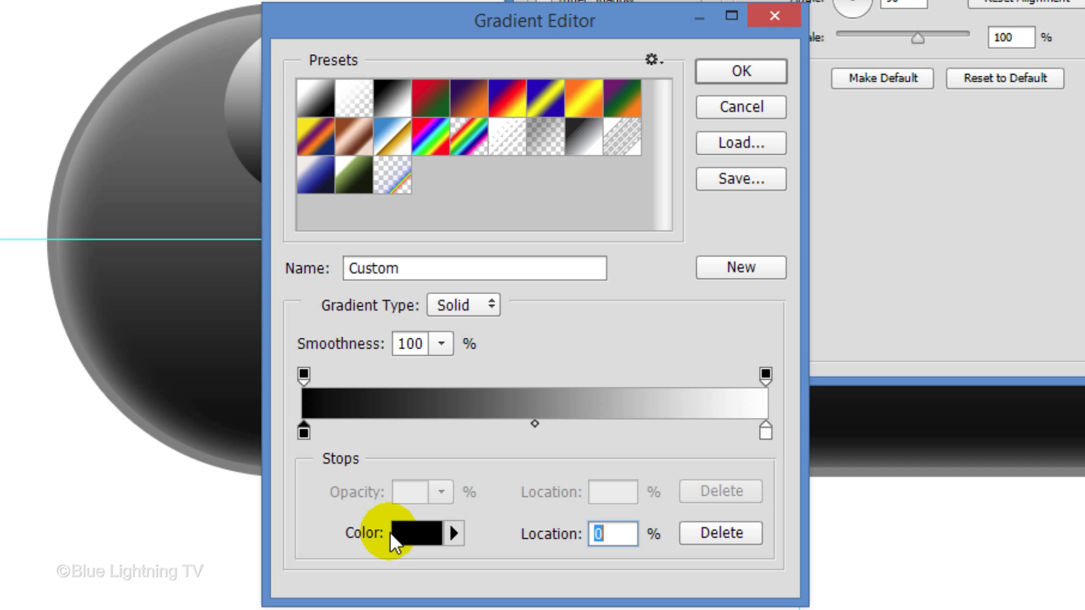
left_click(411, 531)
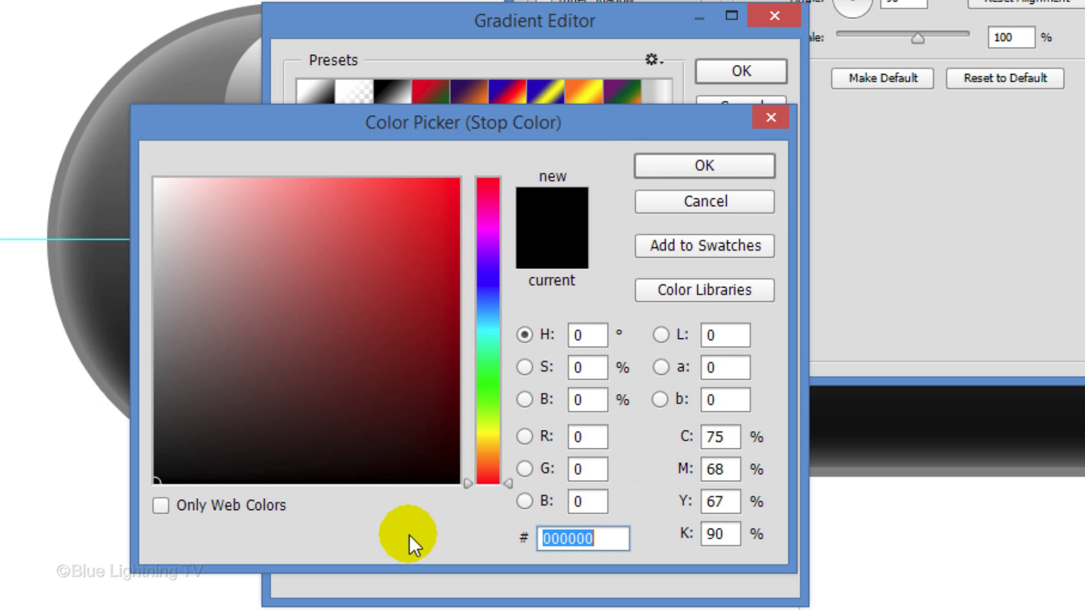
left_click(591, 400)
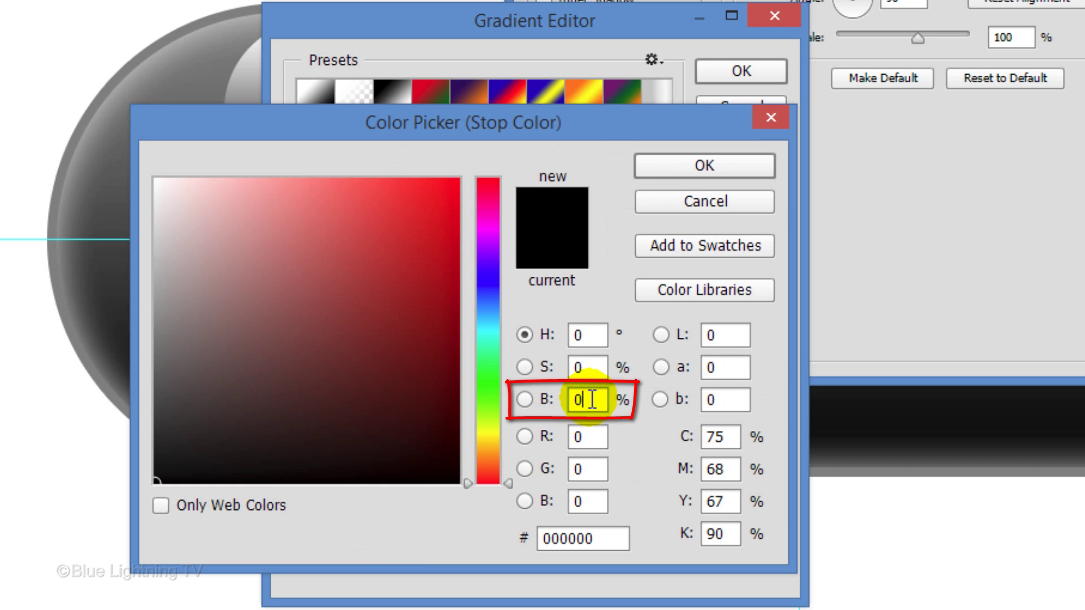
key("BackSpace")
type("25")
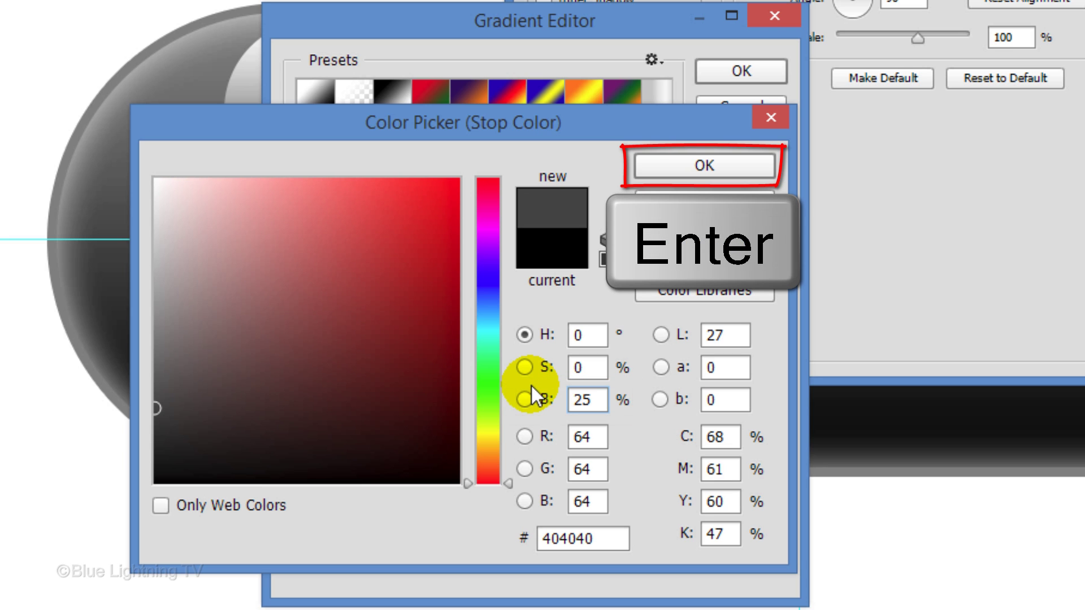
key("Return")
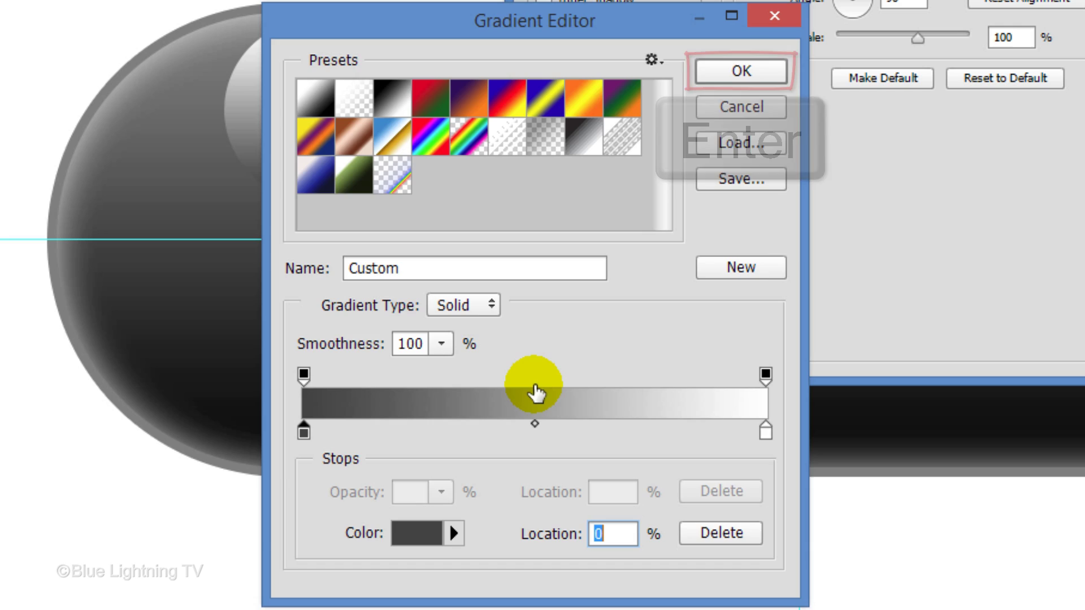
key("Return")
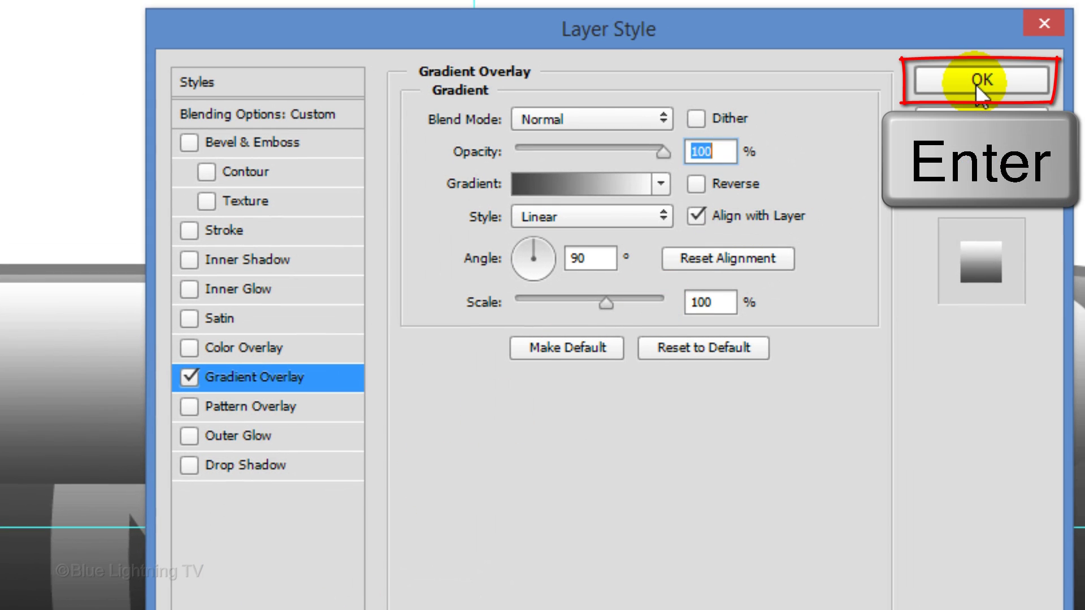
key("Return")
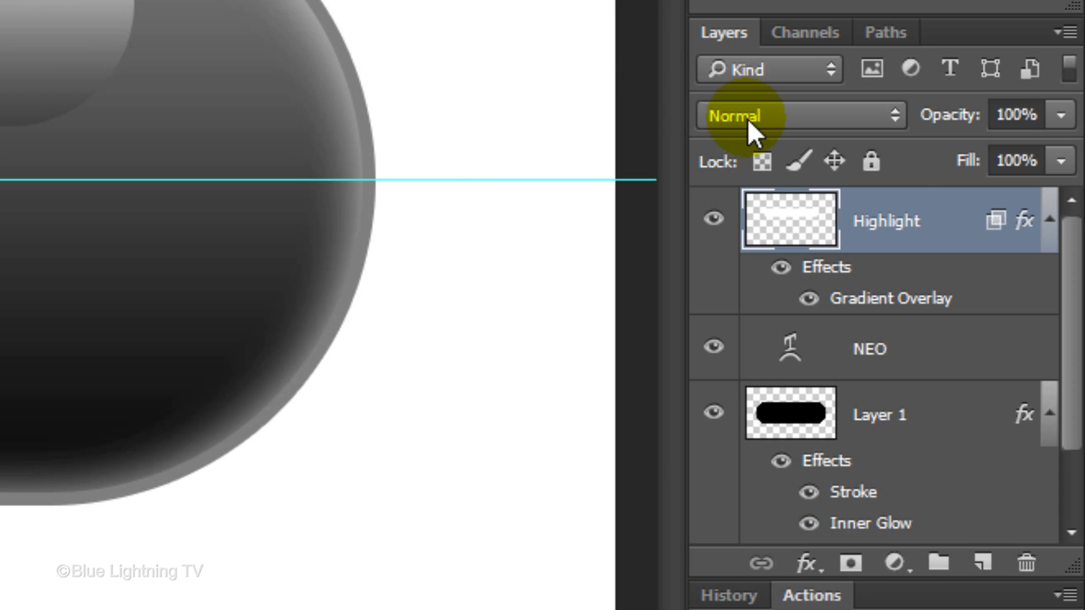
- Set Highlight to Screen blend mode at 90% opacity and toggle Blend Interior Effects as Group
left_click(748, 119)
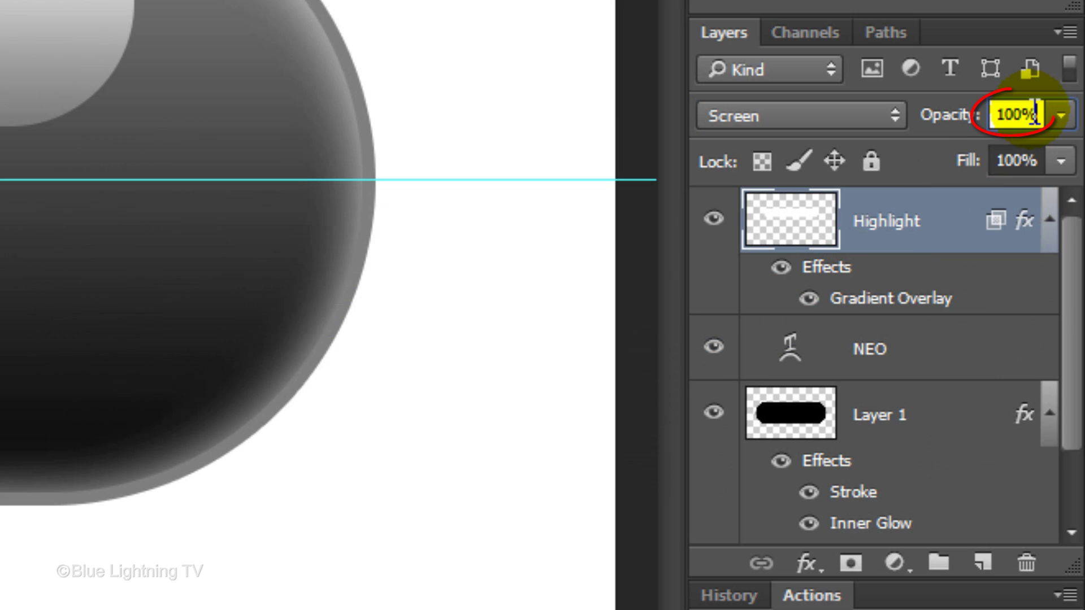
type("90")
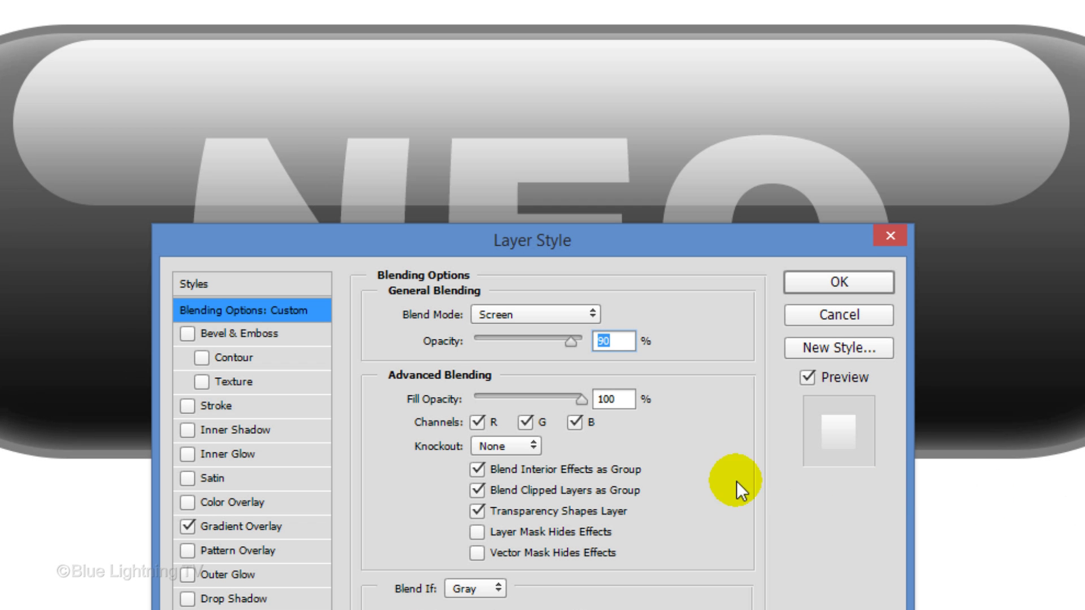
left_click(478, 469)
left_click(478, 470)
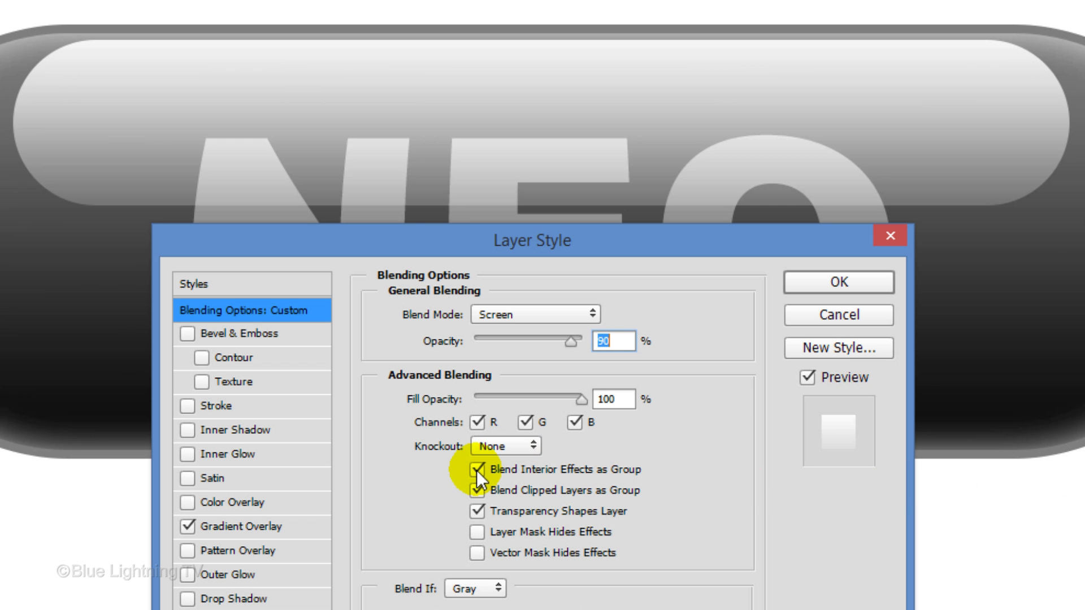
left_click(477, 471)
left_click(478, 470)
left_click(478, 471)
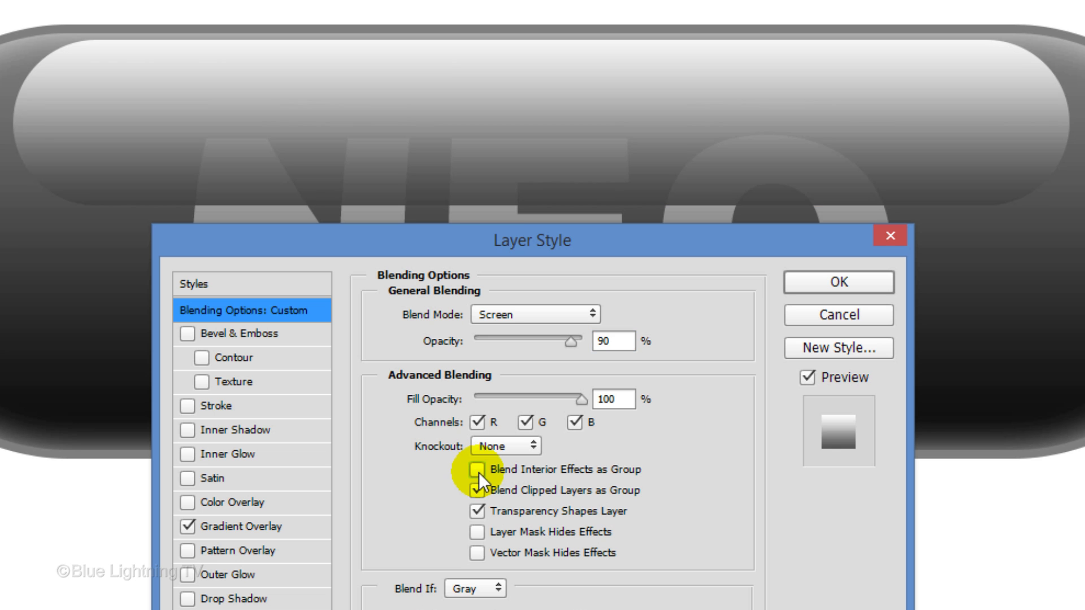
left_click(478, 470)
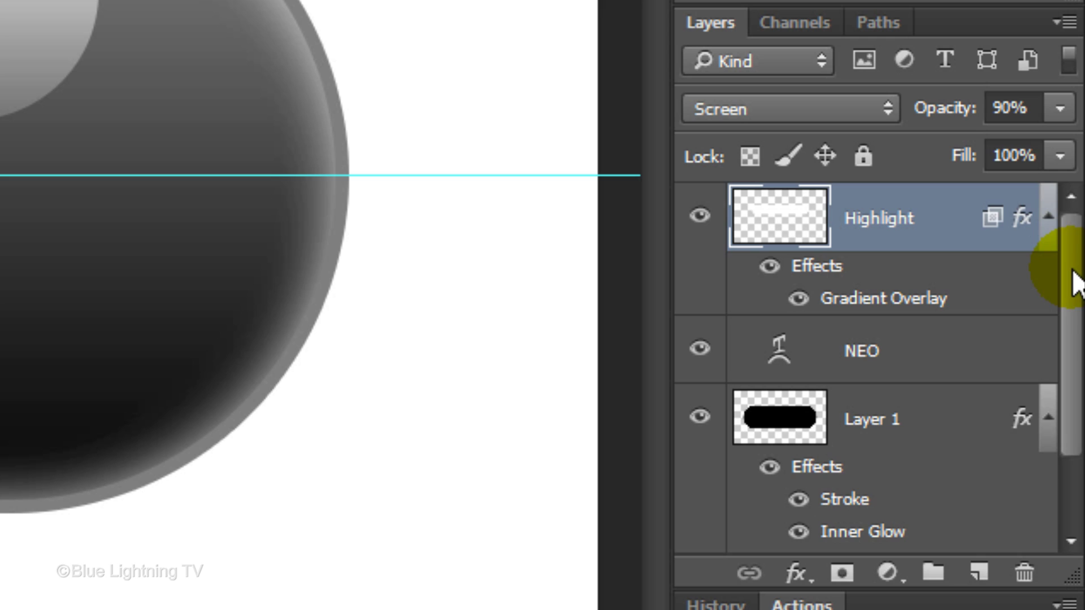
- Hide the white Background and stamp all visible layers into a new merged Layer 2
left_click_drag(1073, 273, 1060, 446)
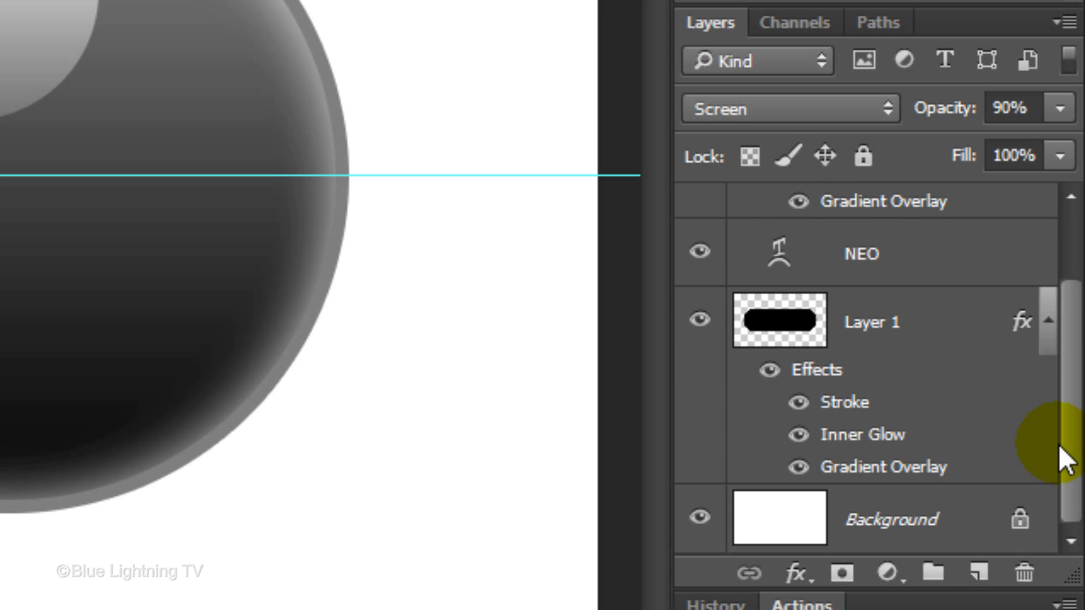
left_click(700, 517)
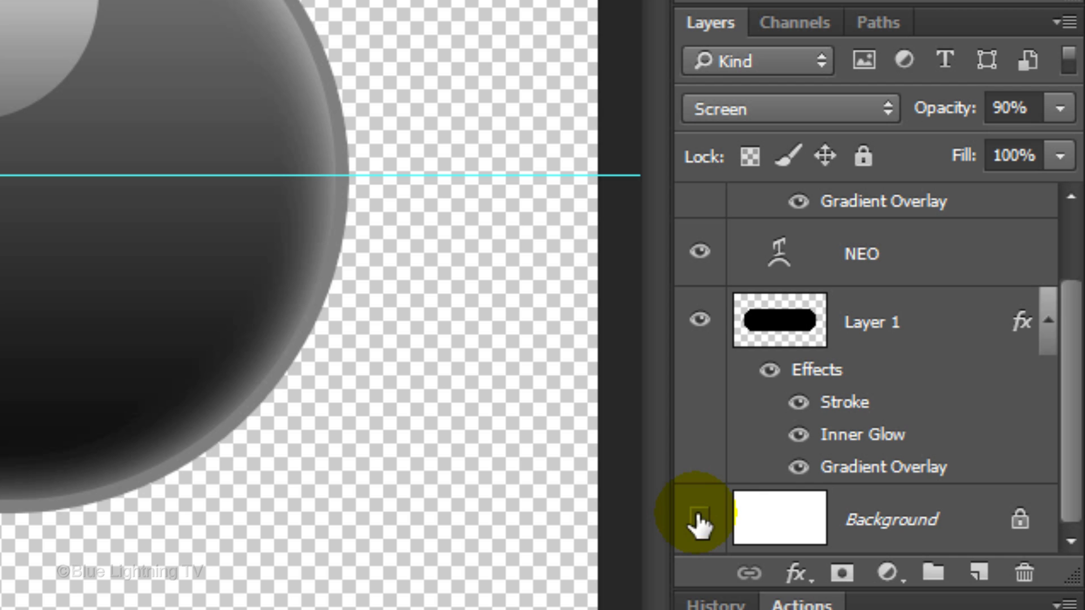
left_click_drag(1068, 498, 1081, 317)
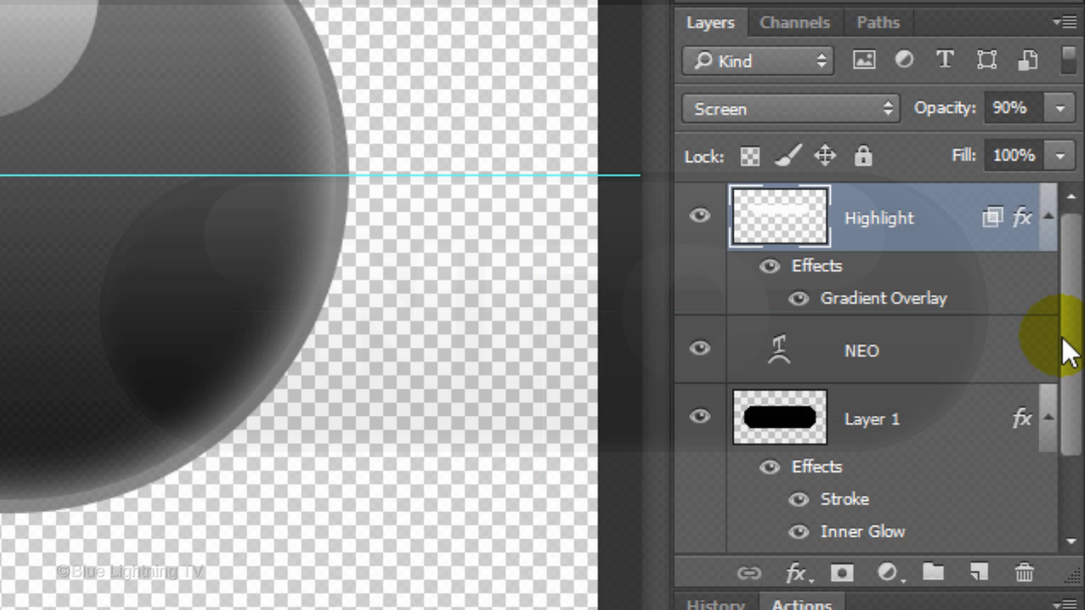
key("ctrl+shift+alt+e")
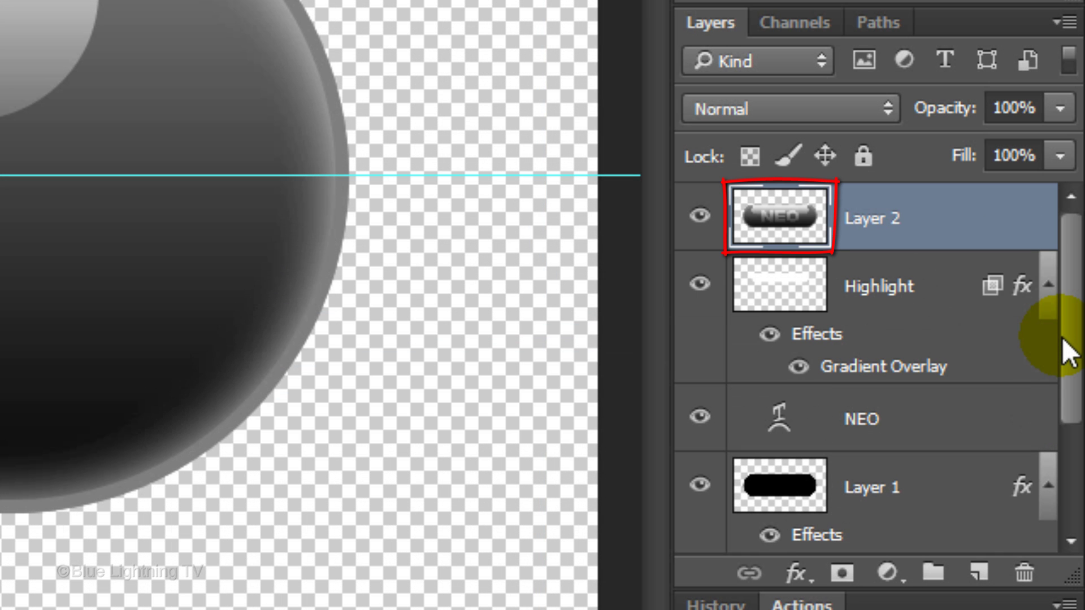
- Hide every layer except the merged Layer 2, then select the Highlight layer
left_click(700, 218, "alt")
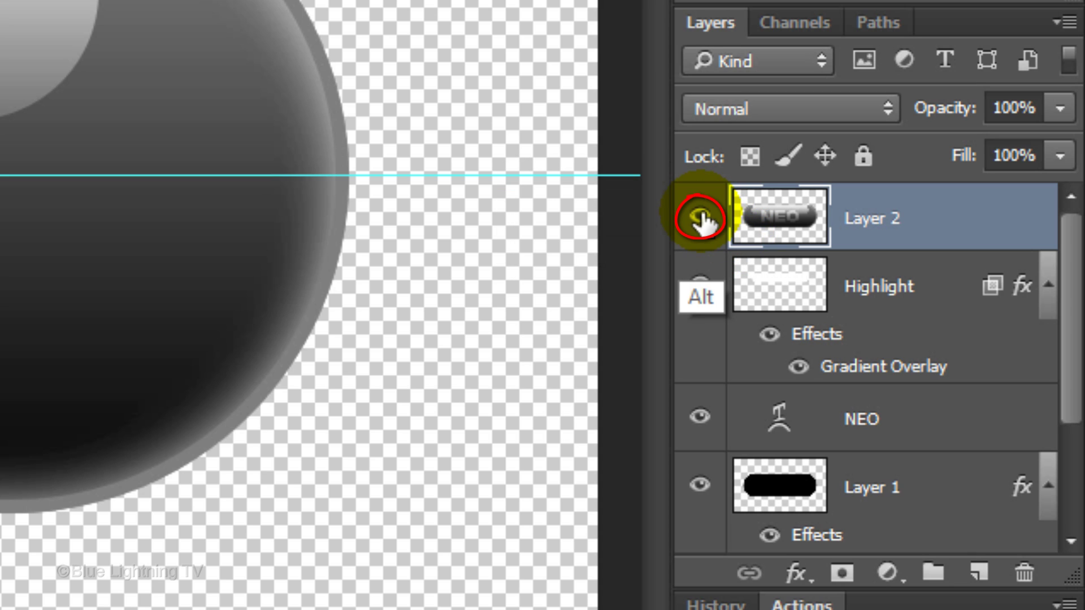
left_click(700, 218, "alt")
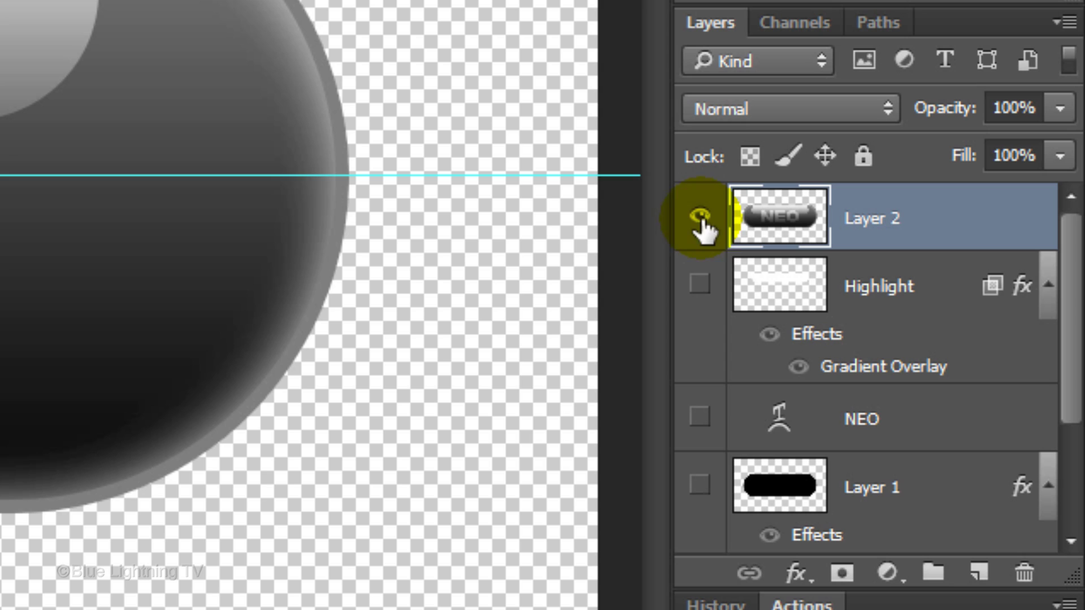
left_click(951, 288)
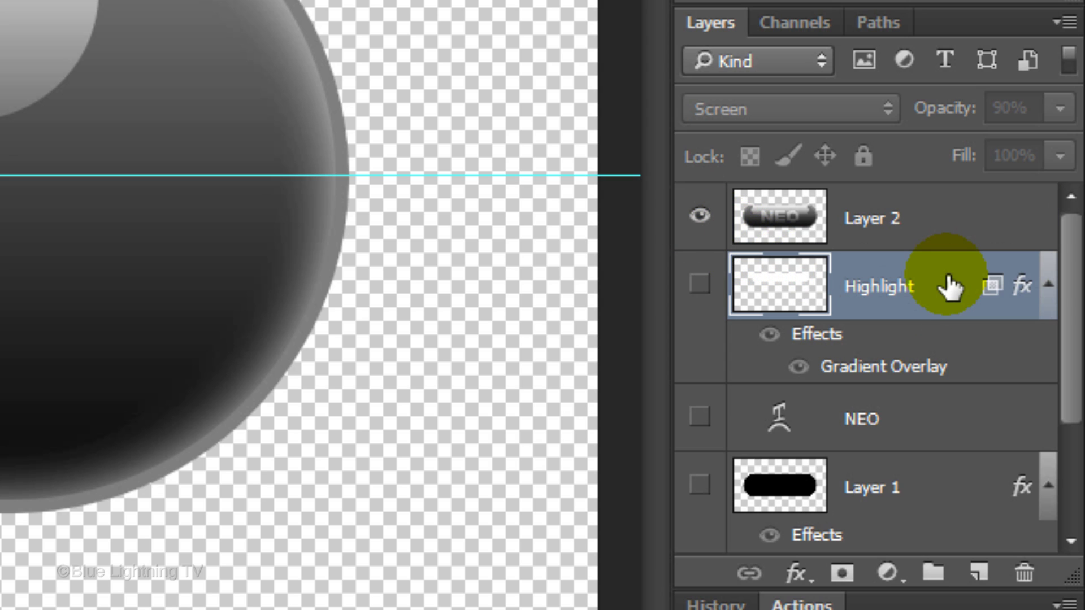
- Group Highlight, NEO and Layer 1 as 'Elements', hide the group, and show Background again
left_click(950, 493, "shift")
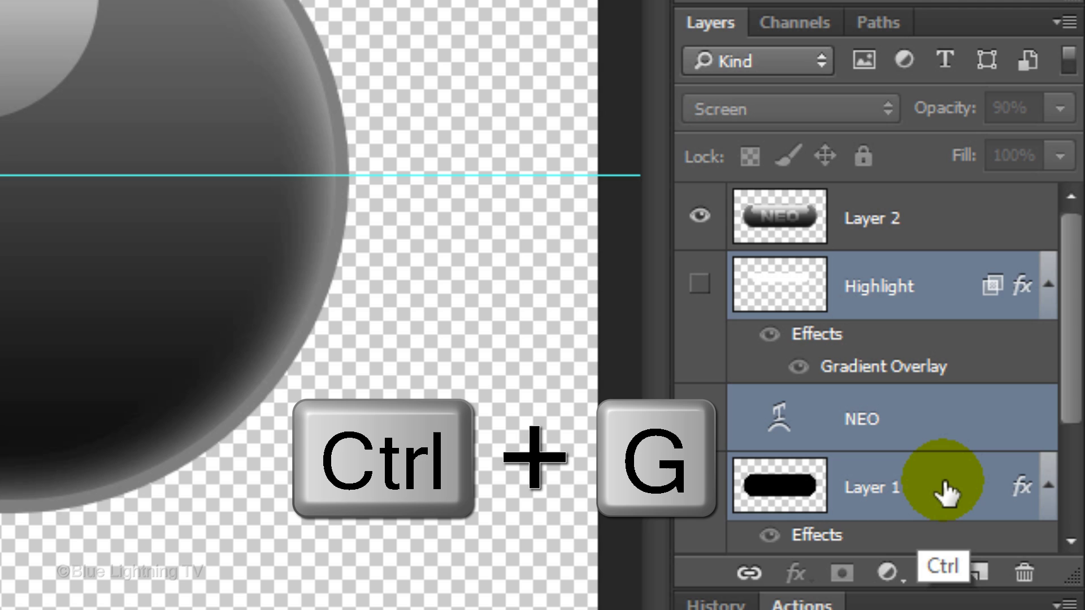
key("ctrl+g")
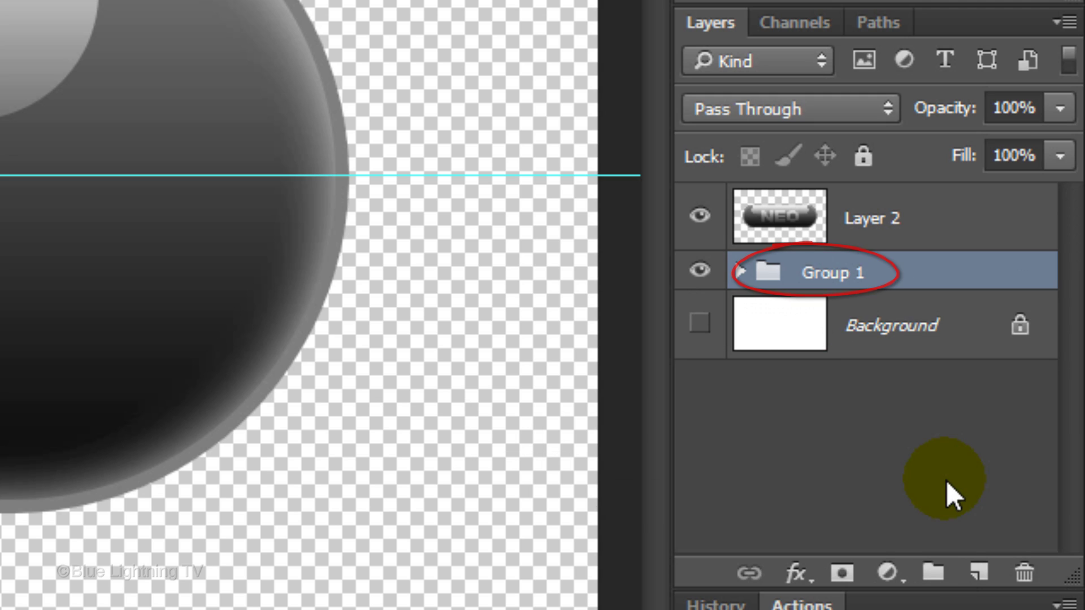
double_click(831, 273)
type("E")
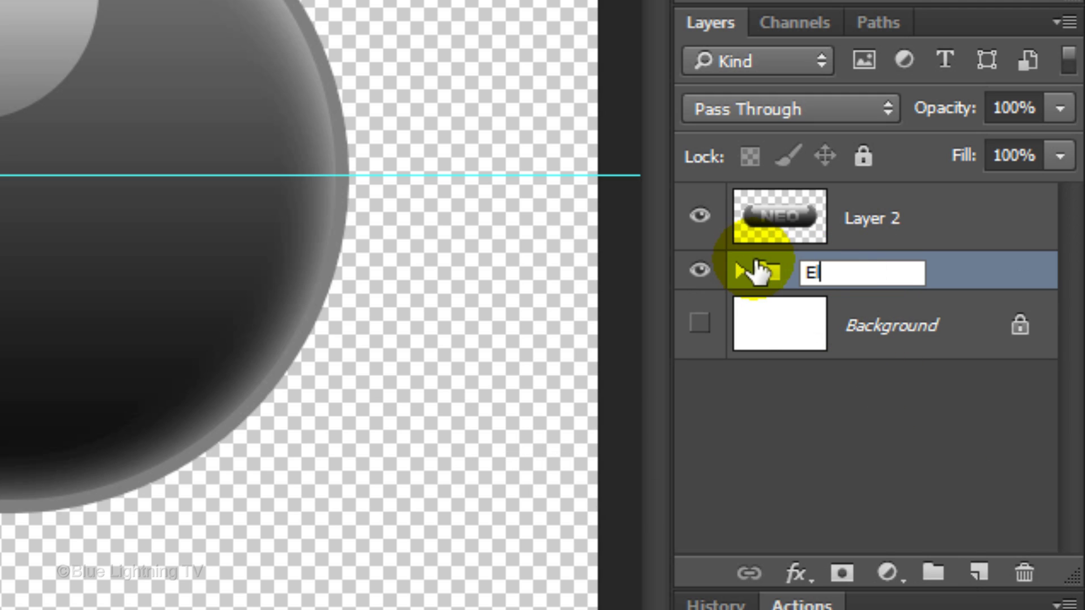
type("lements")
key("Return")
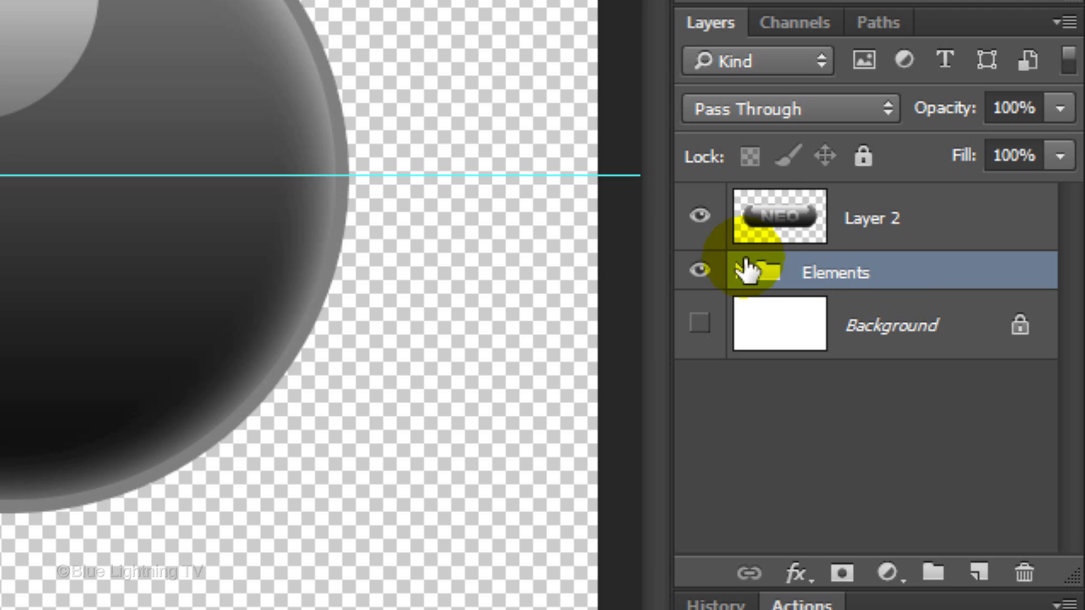
left_click(700, 271)
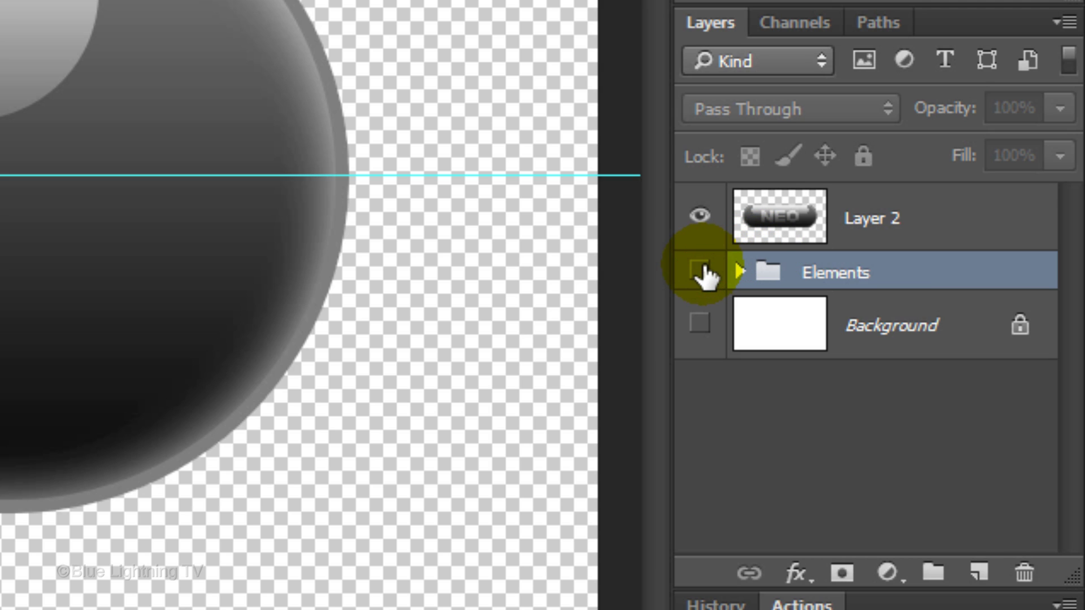
left_click(699, 323)
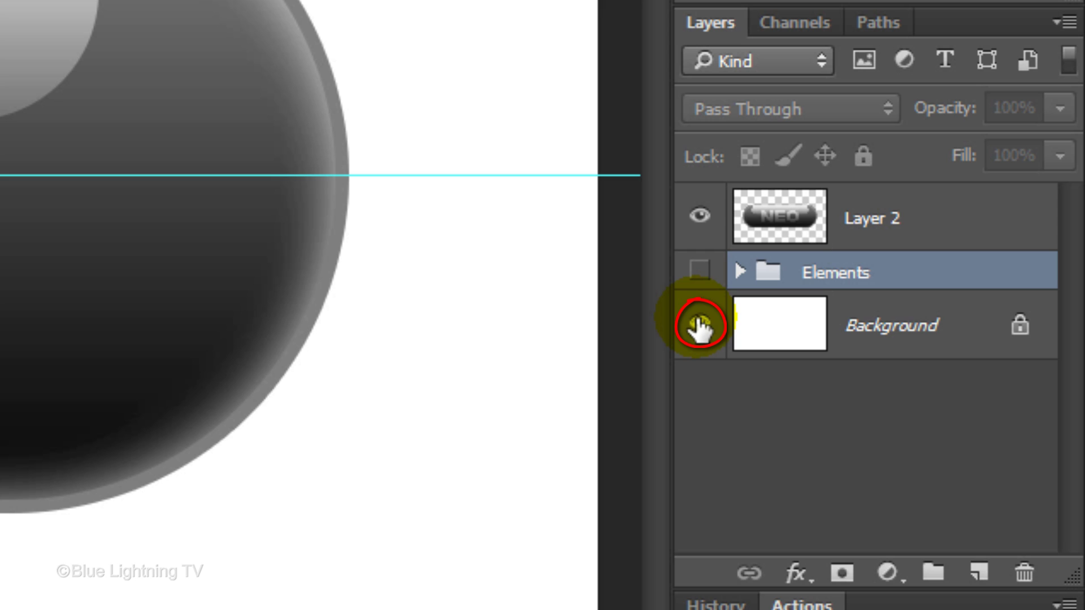
- Load Layer 2's pill shape as a selection and copy its left half to new Layer 3
left_click(777, 224, "ctrl")
left_click(777, 223)
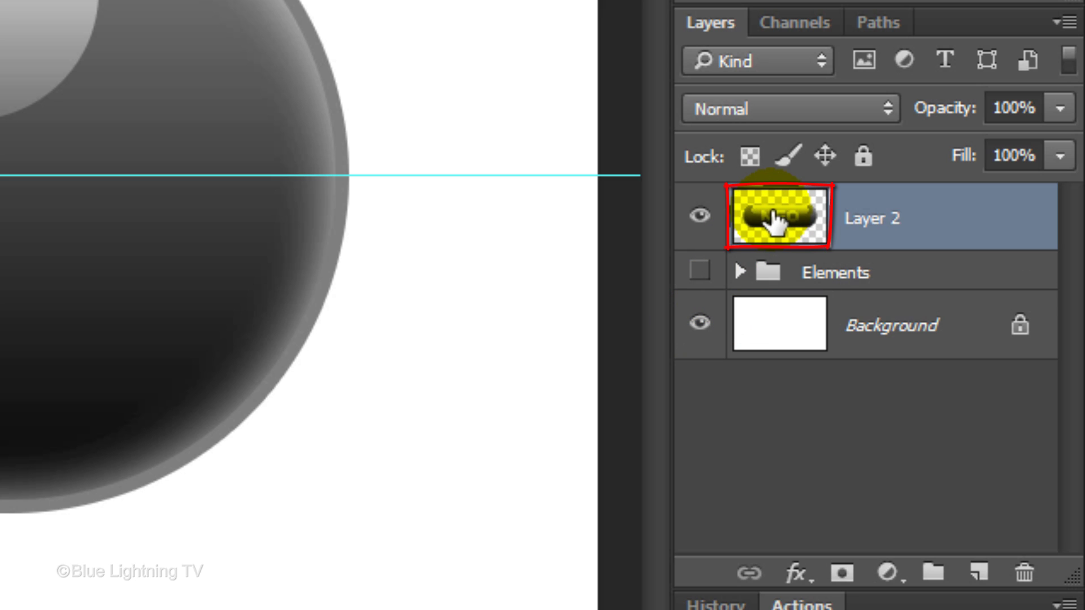
key("ctrl")
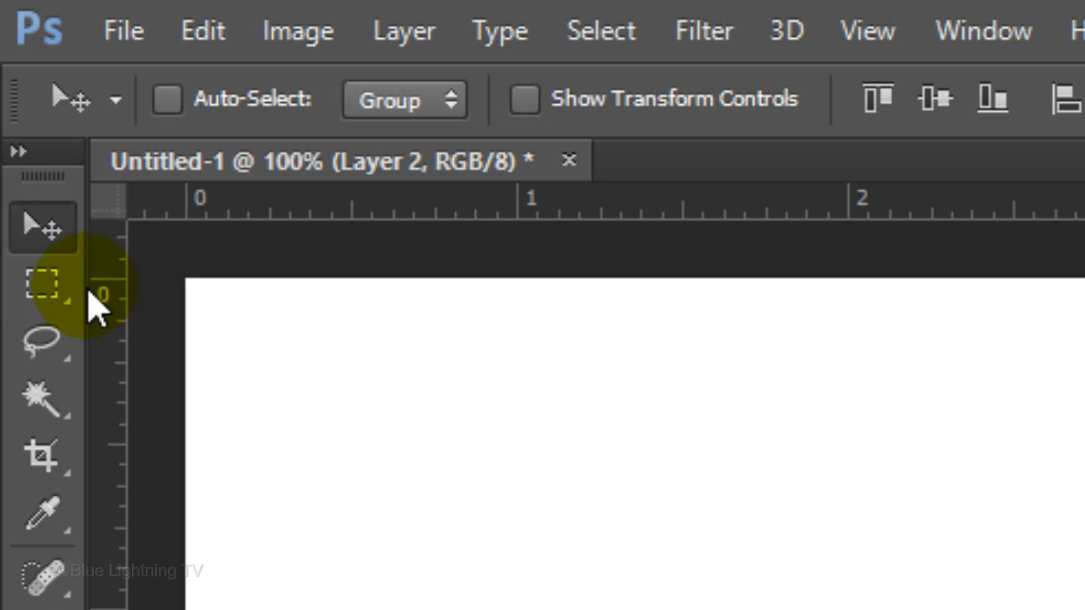
left_click(45, 288)
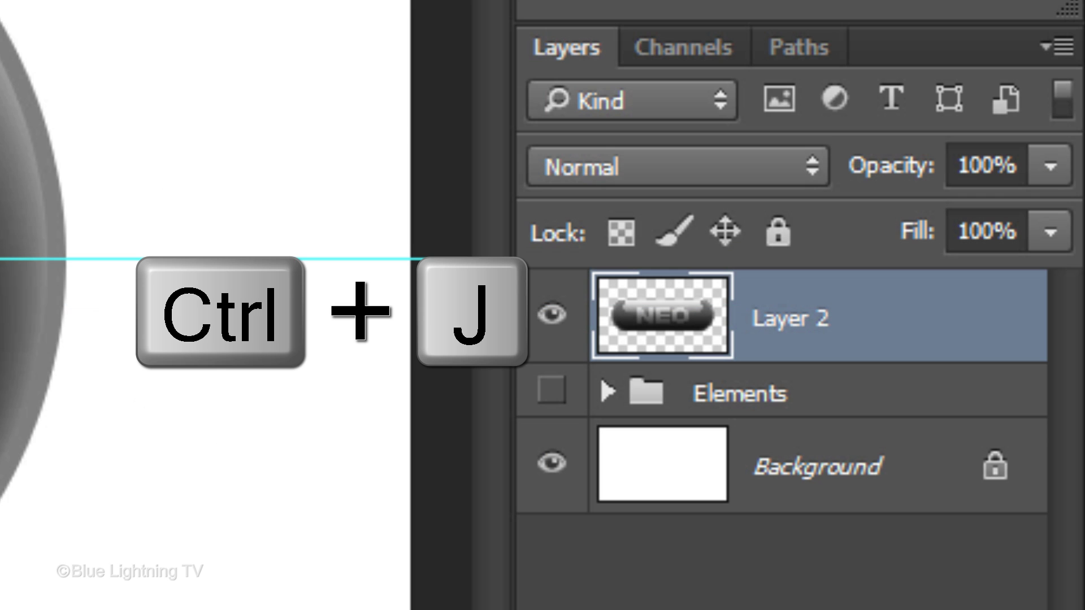
key("ctrl+j")
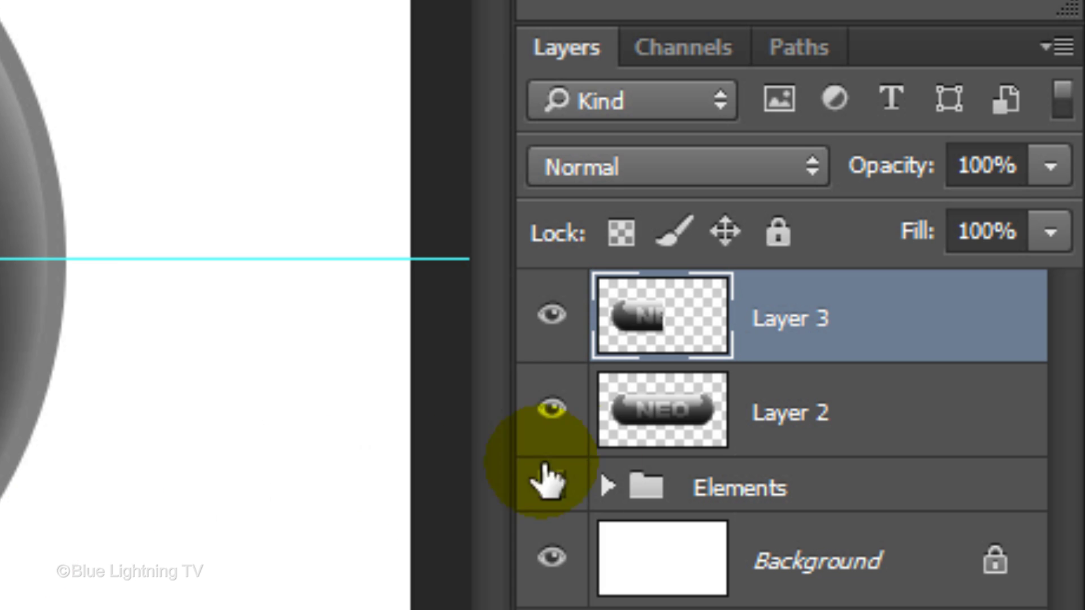
- Reload Layer 2's pill outline and copy the right half to new Layer 4
left_click(675, 415)
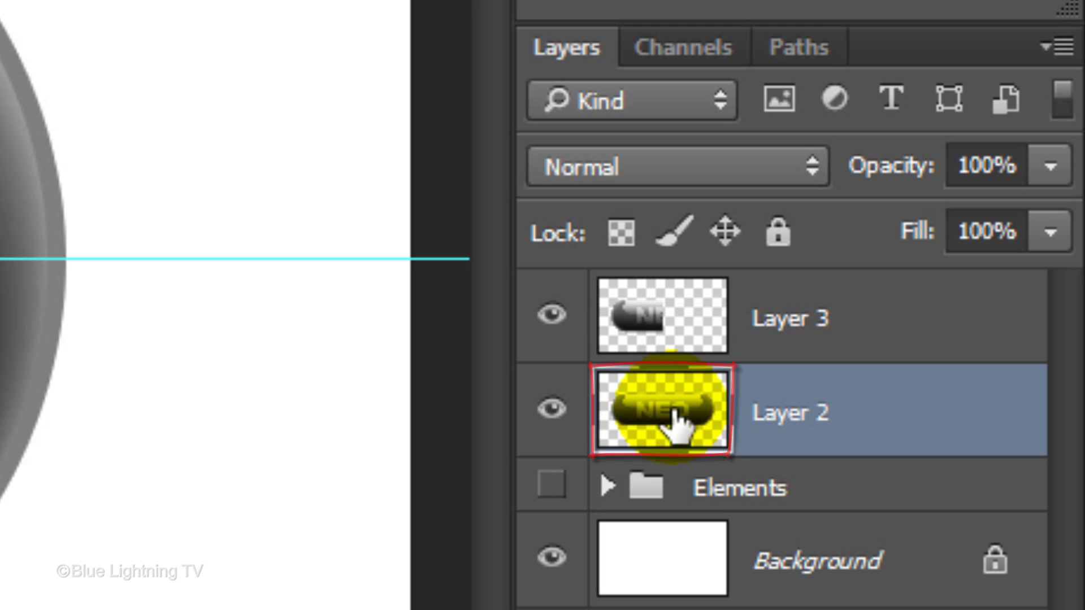
key("ctrl")
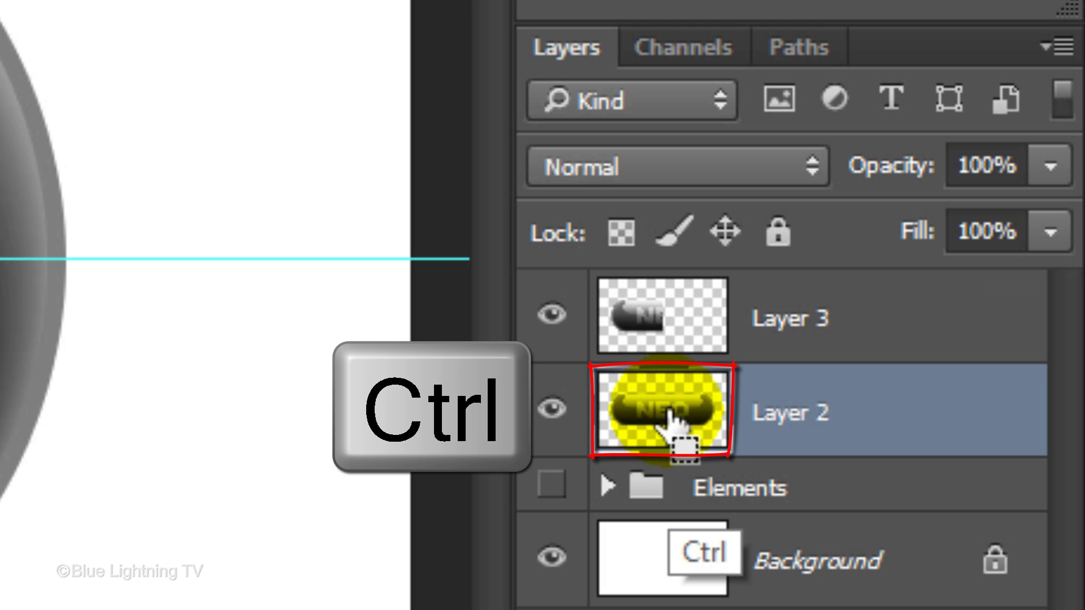
left_click(670, 415, "ctrl")
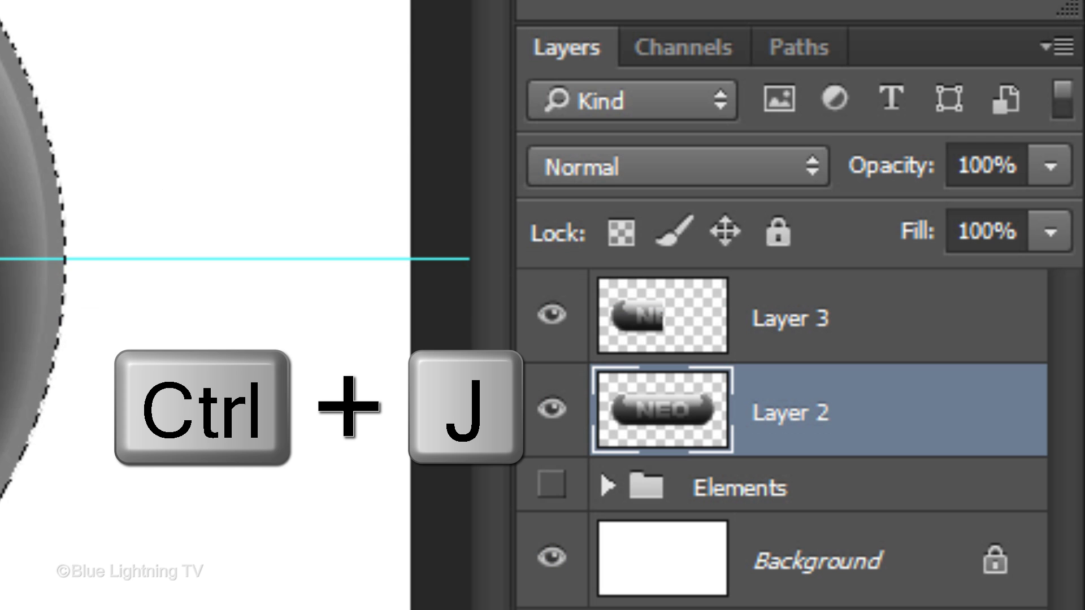
key("ctrl+j")
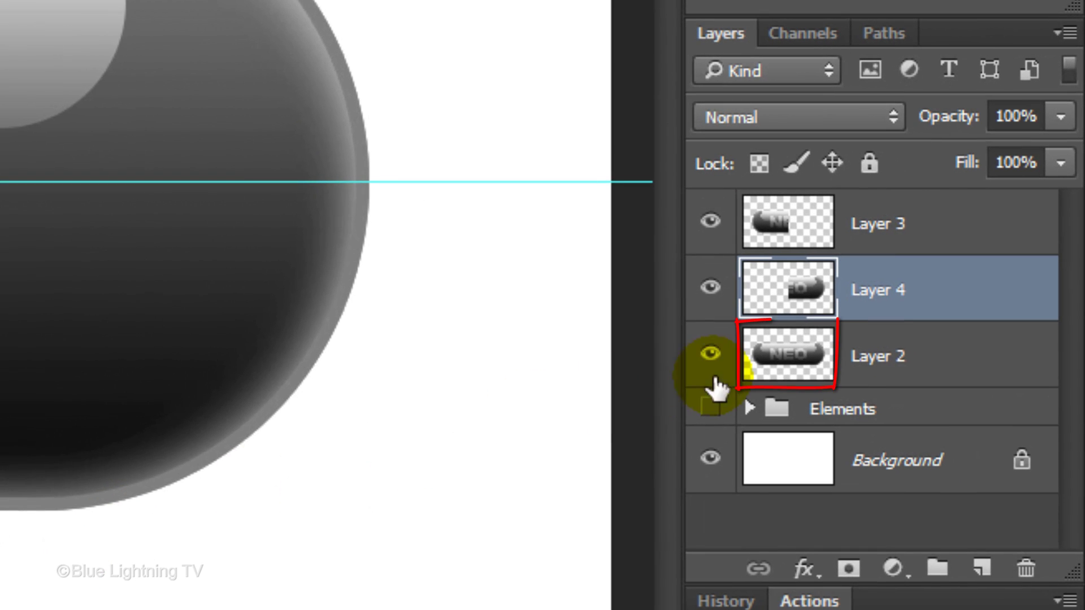
- Delete the original Layer 2 and scale Layer 4 proportionally to 99% width and height
left_click_drag(872, 385, 1000, 594)
left_click_drag(1005, 556, 1025, 570)
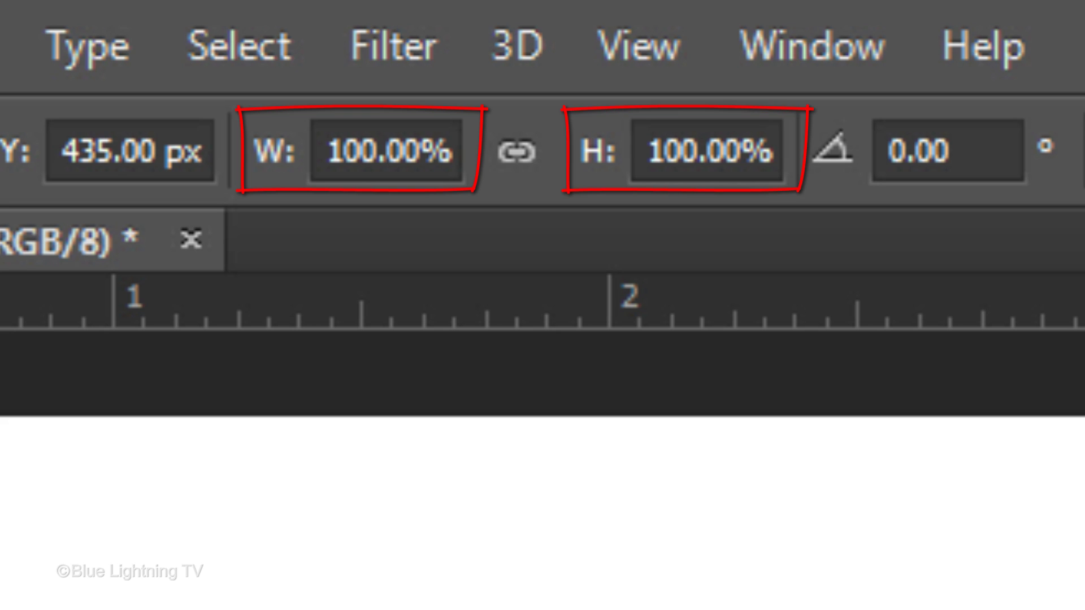
left_click(515, 151)
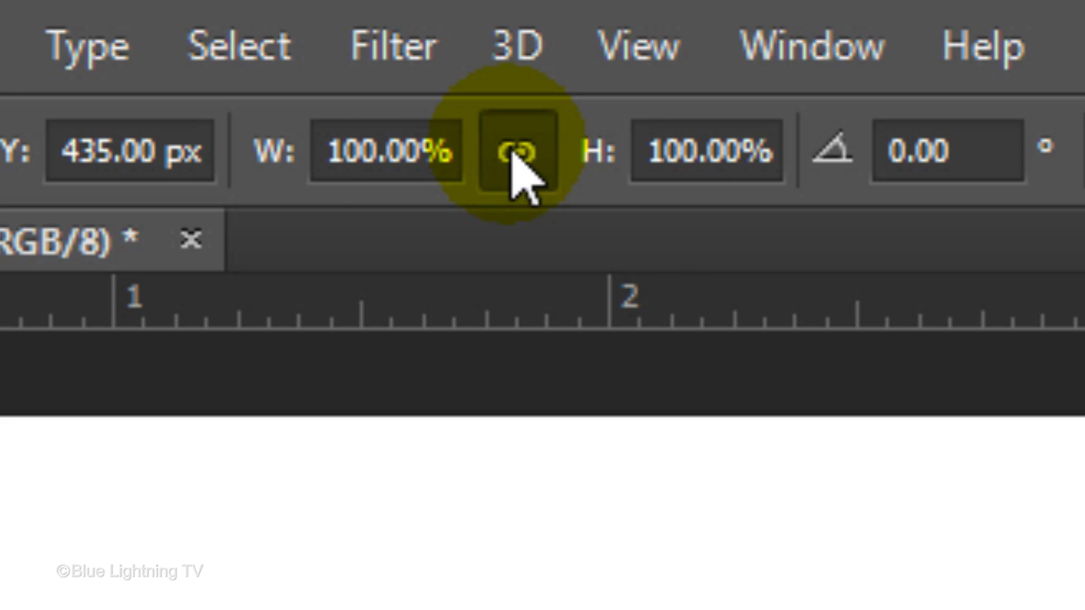
left_click(458, 146)
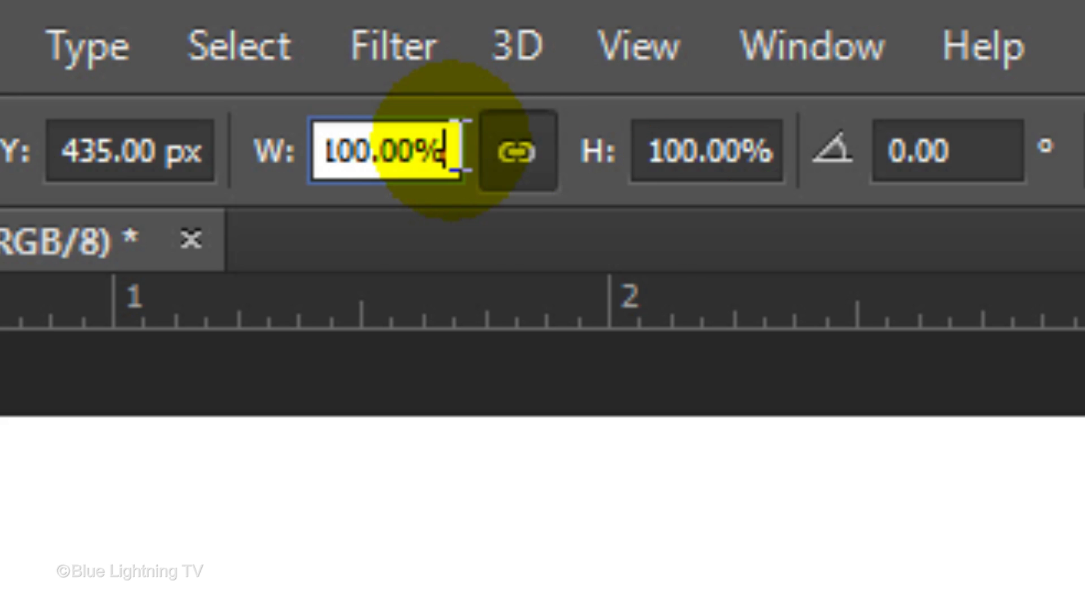
left_click_drag(458, 146, 325, 146)
type("99%")
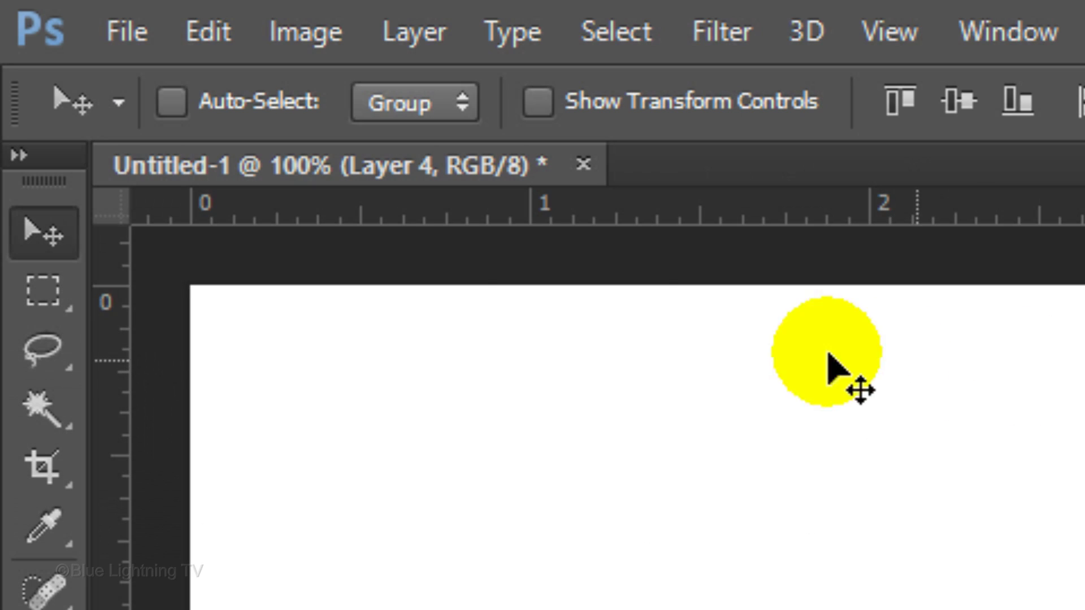
- Select a thin strip at the centre seam and darken it with Levels, midtones 0.65
left_click(42, 291)
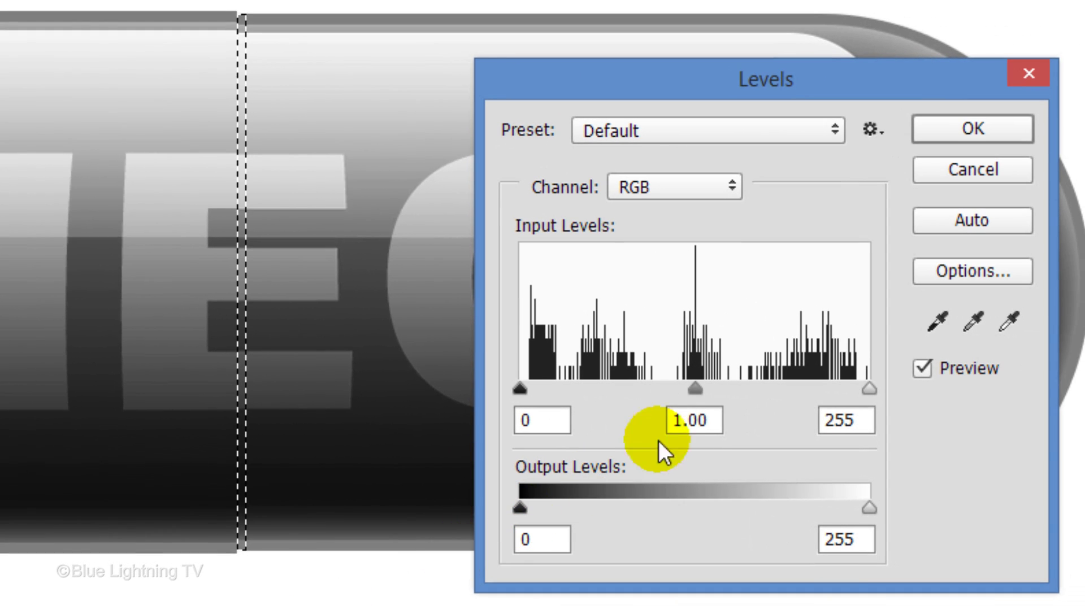
left_click(715, 418)
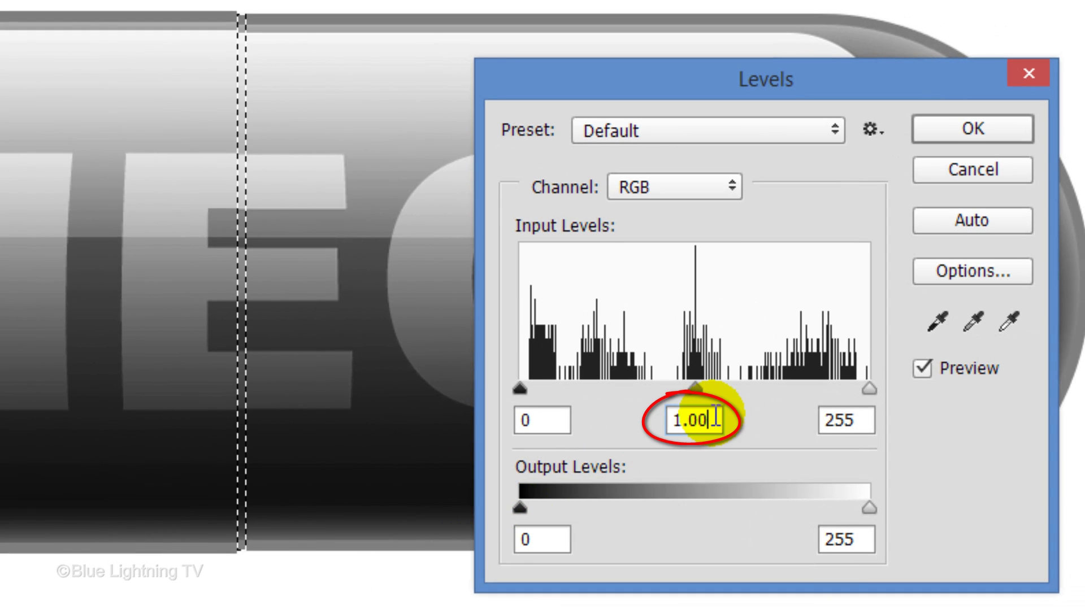
key("BackSpace")
key("BackSpace")
key("BackSpace")
key("BackSpace")
type(".65")
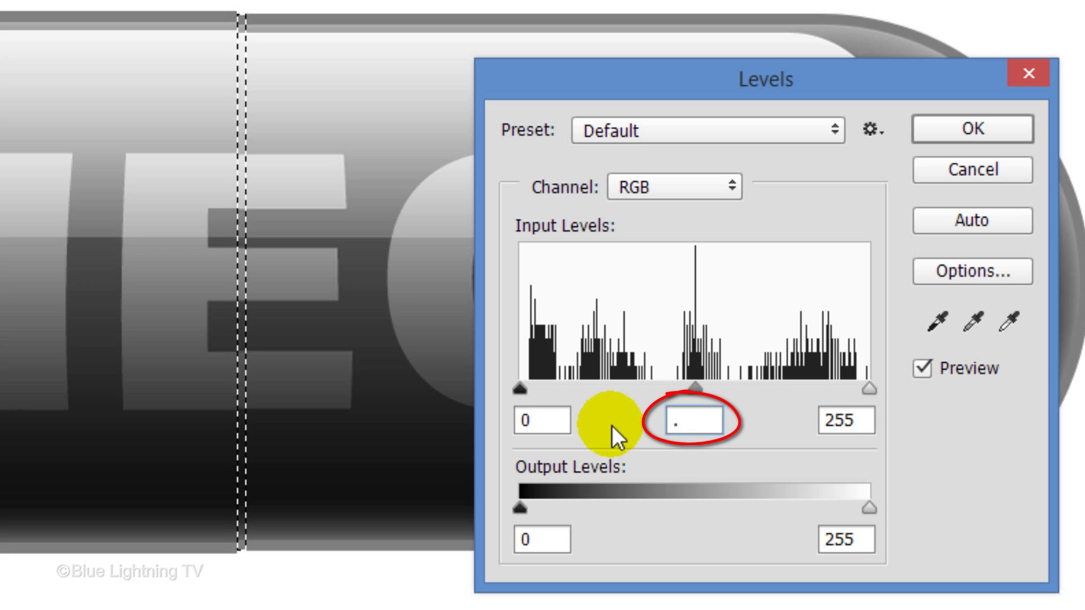
key("Return")
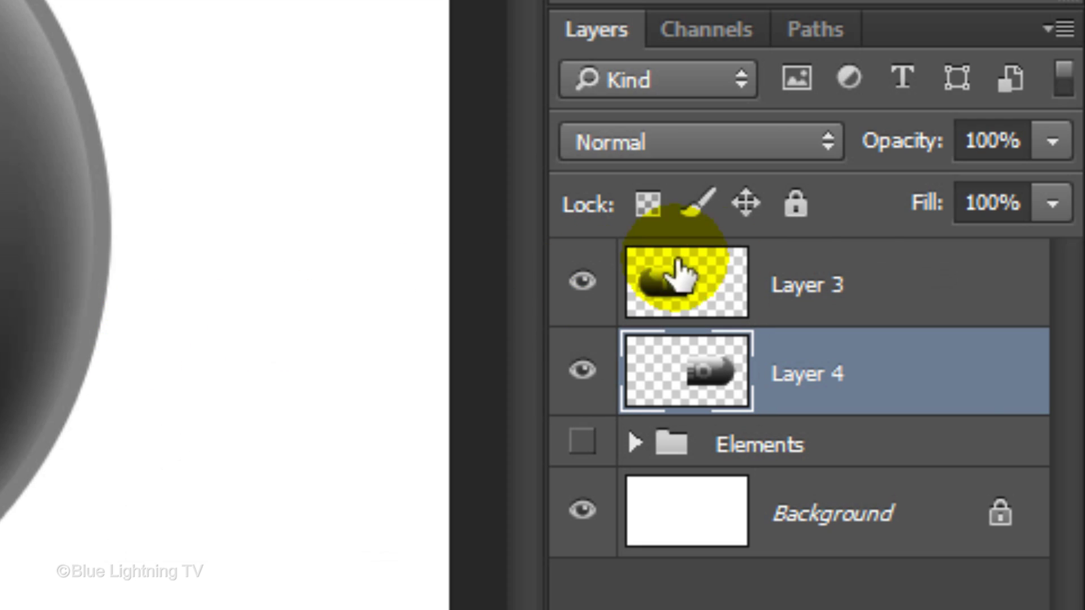
- Merge Layer 3 and Layer 4 into one pill layer and duplicate it
left_click(896, 291, "shift")
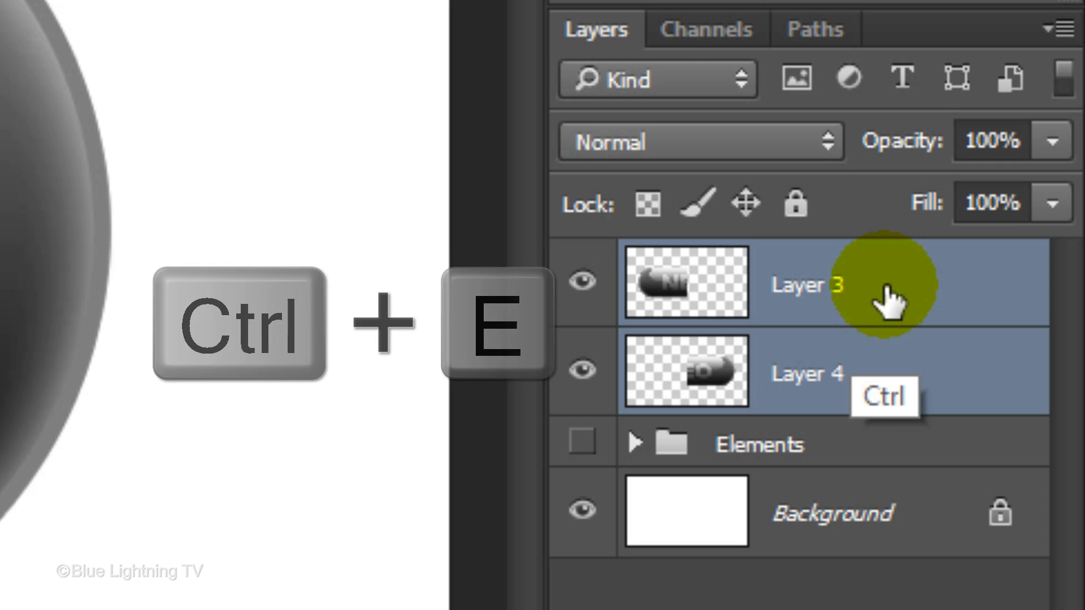
key("ctrl+e")
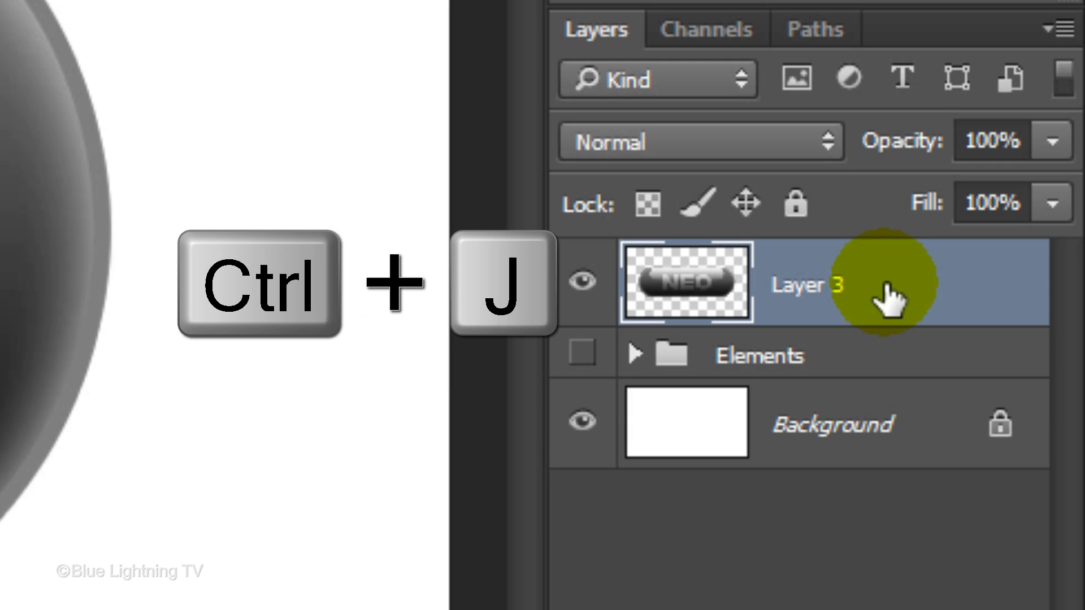
key("ctrl+j")
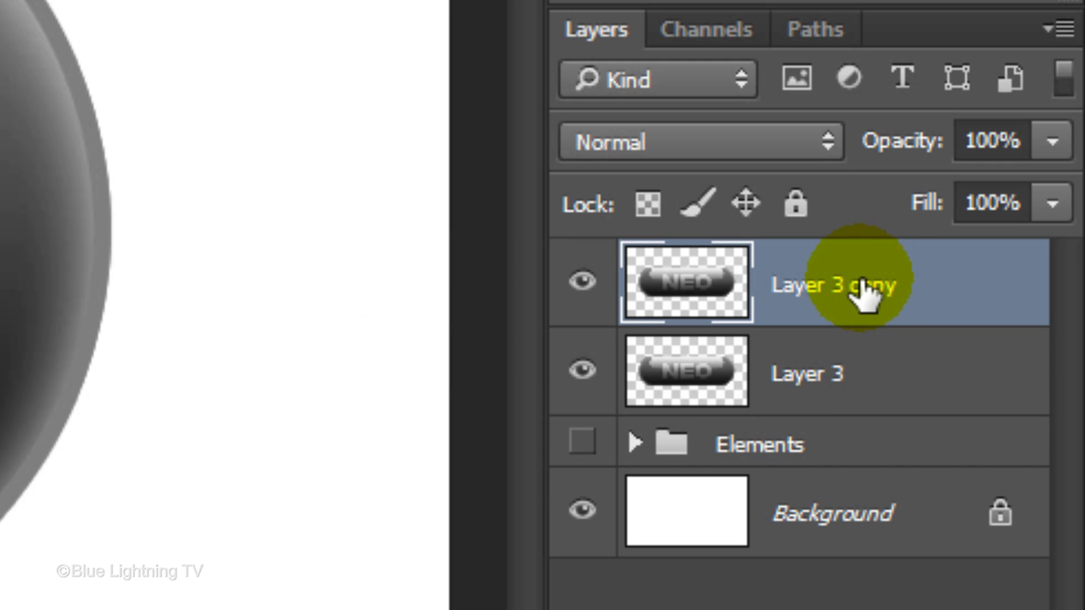
- Set the lower Layer 3 to 50% opacity and flip it vertically
left_click(711, 380, "ctrl")
left_click(690, 389)
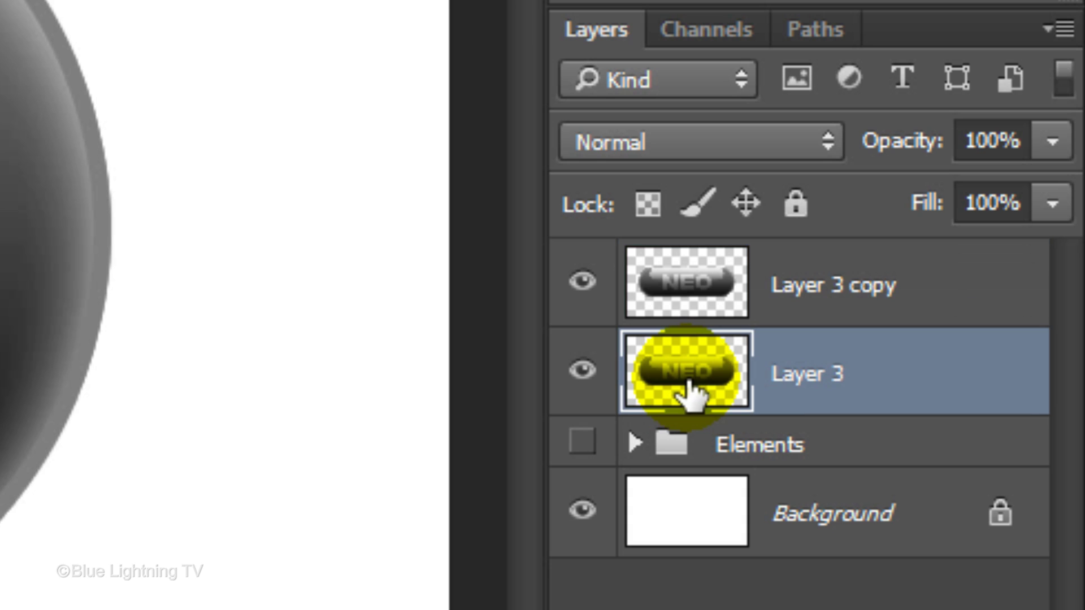
left_click(995, 140)
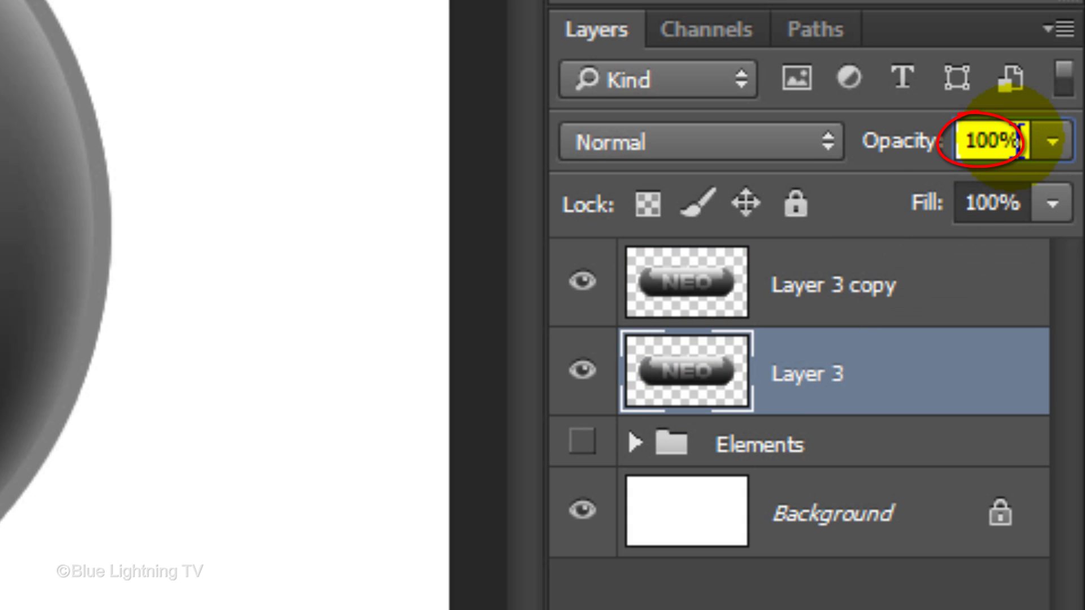
type("50")
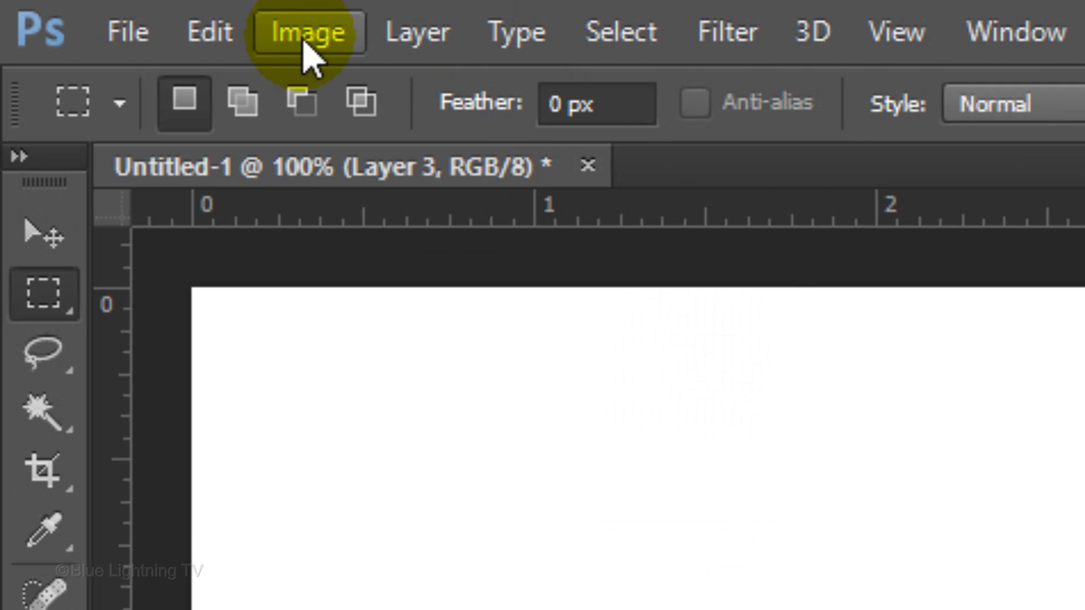
left_click(211, 35)
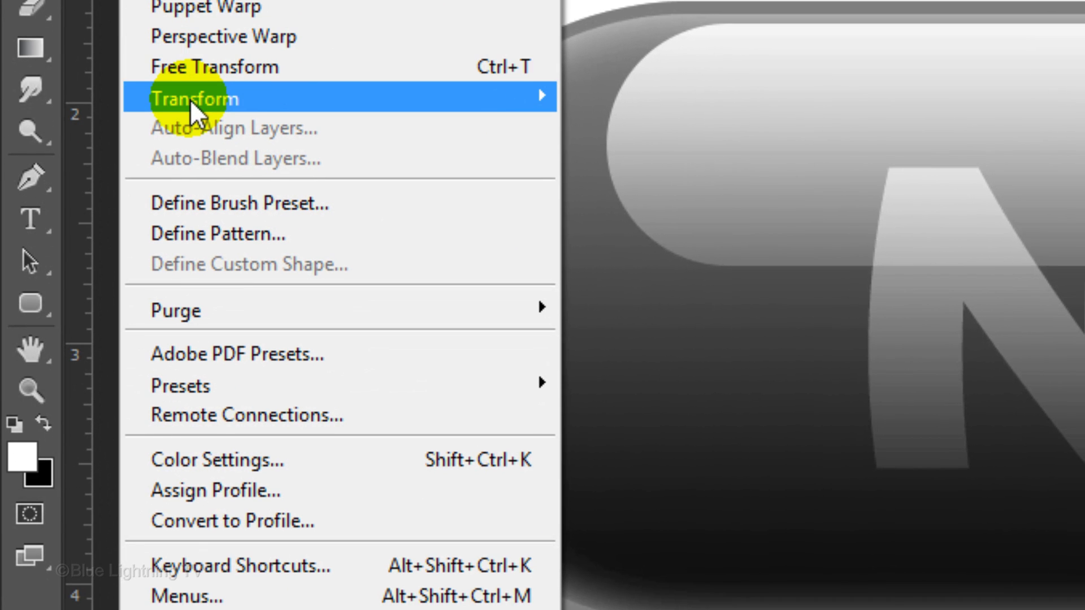
mouse_move(192, 107)
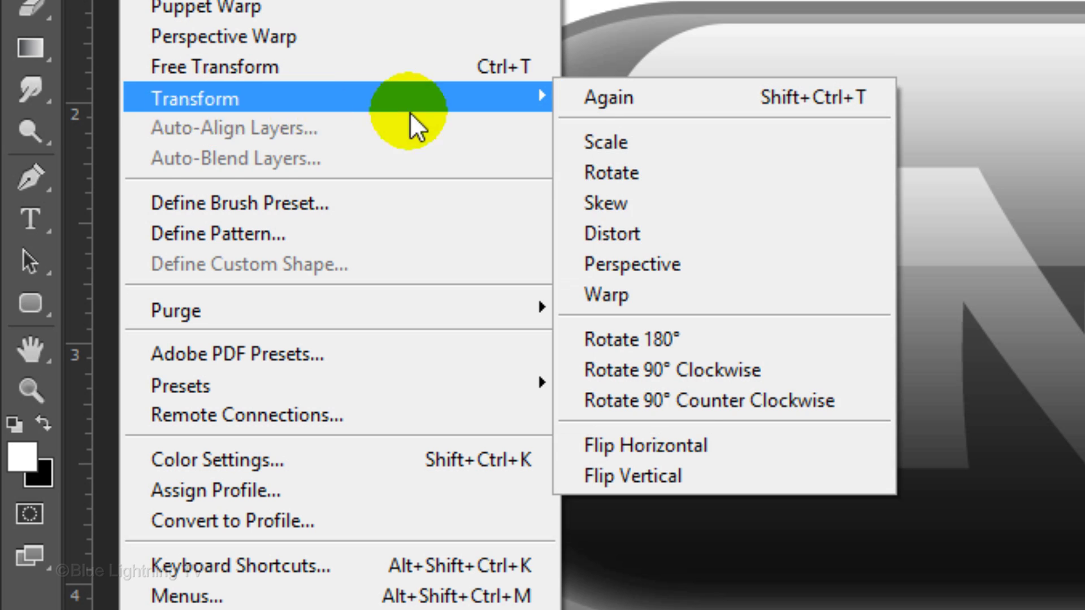
left_click(631, 477)
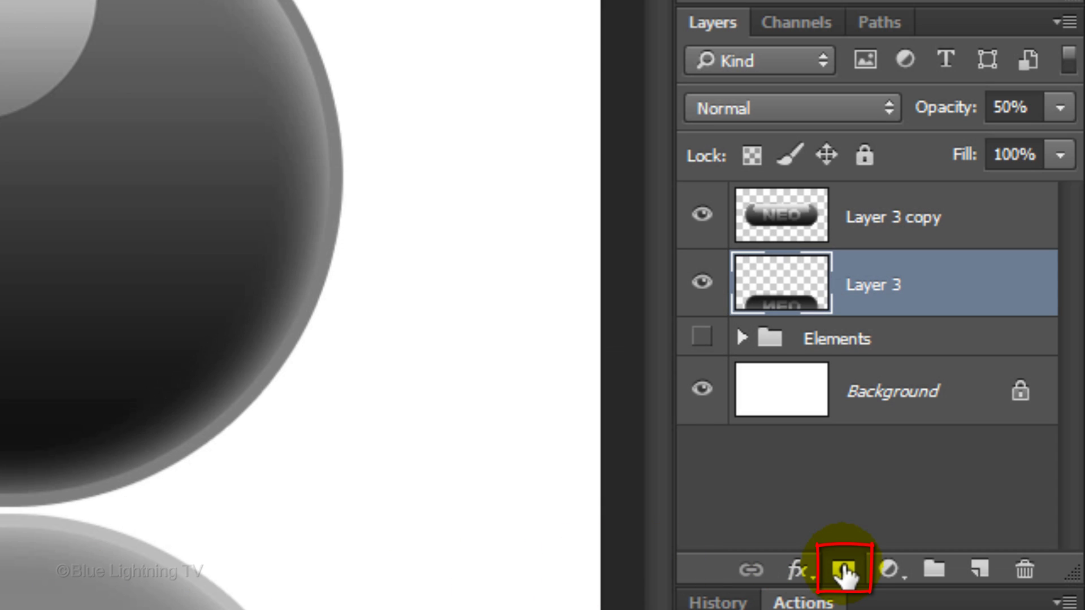
- Add a layer mask to Layer 3 and draw a linear gradient on it to fade the reflection
left_click(845, 571)
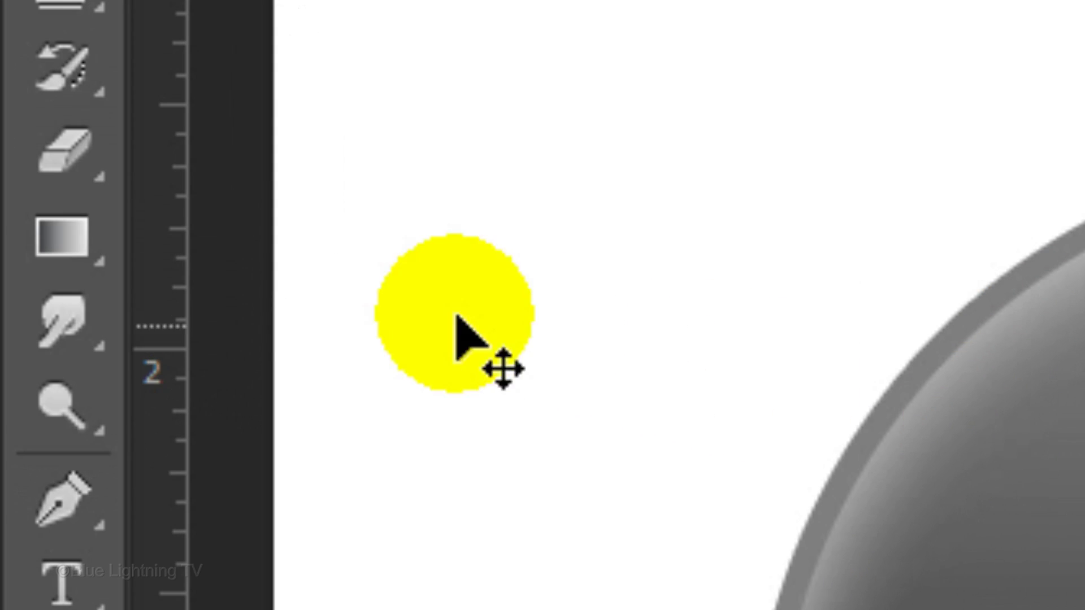
left_click(63, 239)
left_click_drag(65, 232, 330, 224)
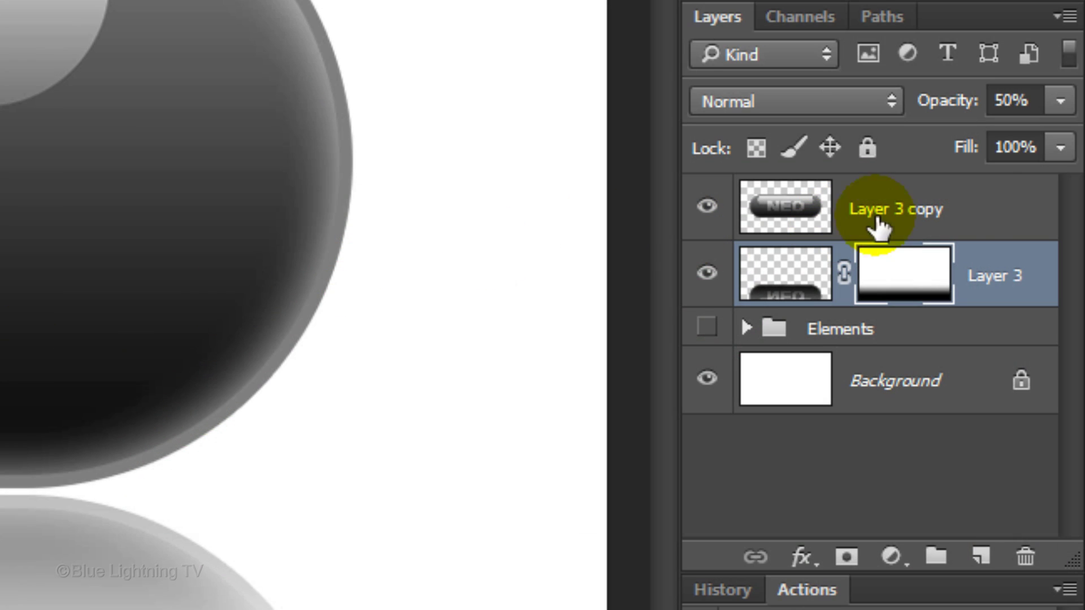
- Add a colorized Hue/Saturation adjustment above Layer 3 copy with Saturation 40 and Hue 267
left_click(984, 213)
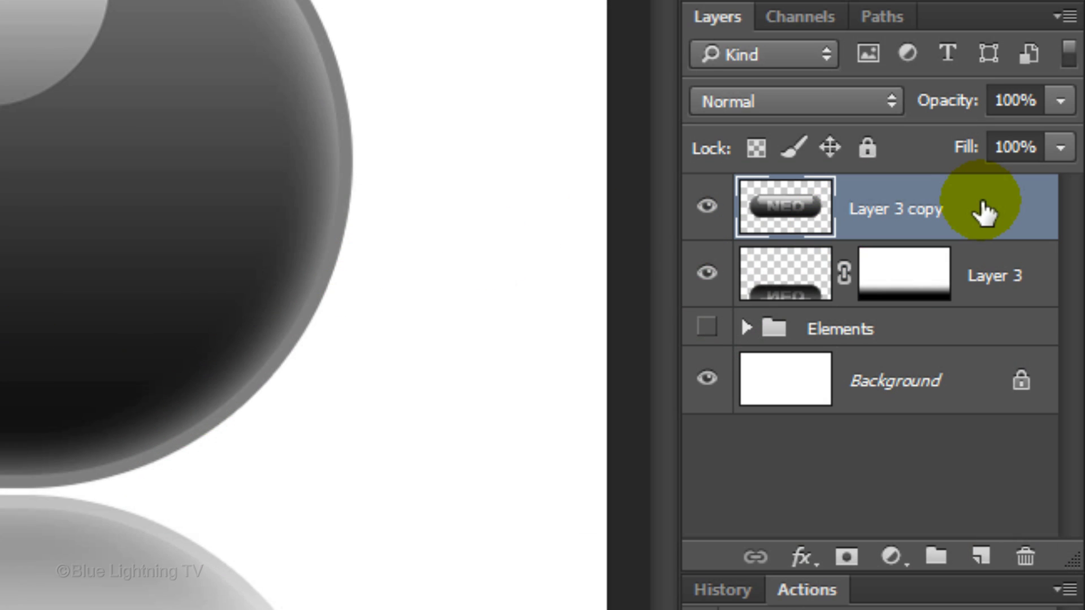
left_click(892, 557)
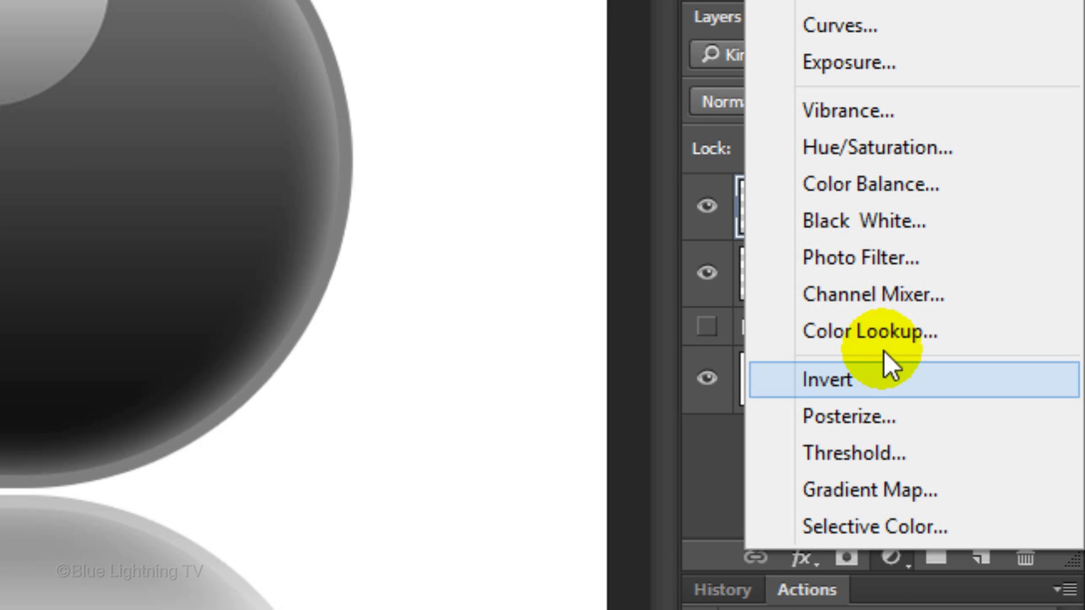
left_click(890, 147)
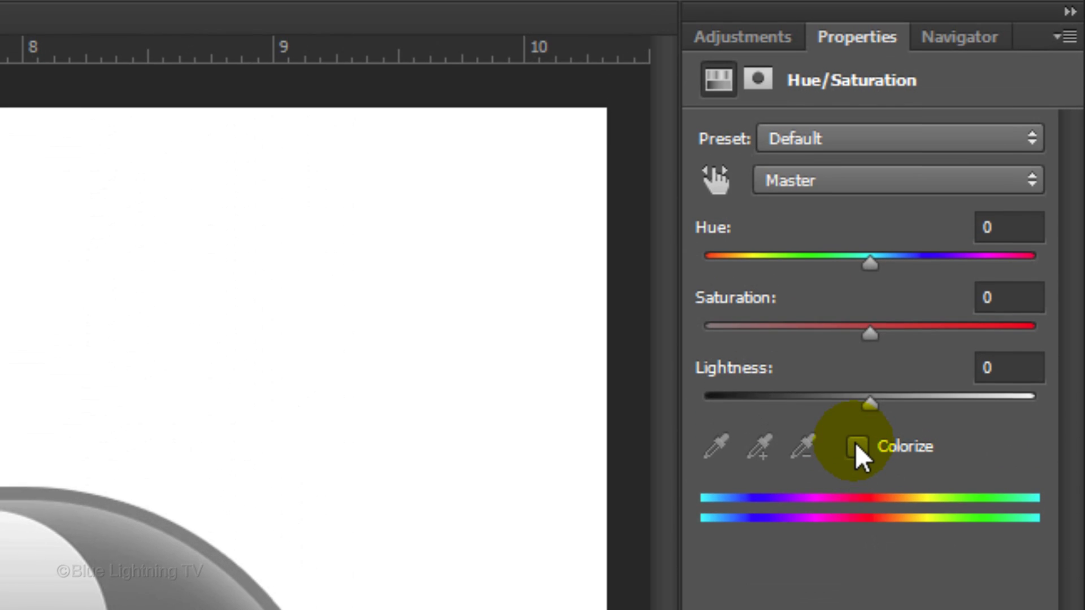
left_click(856, 447)
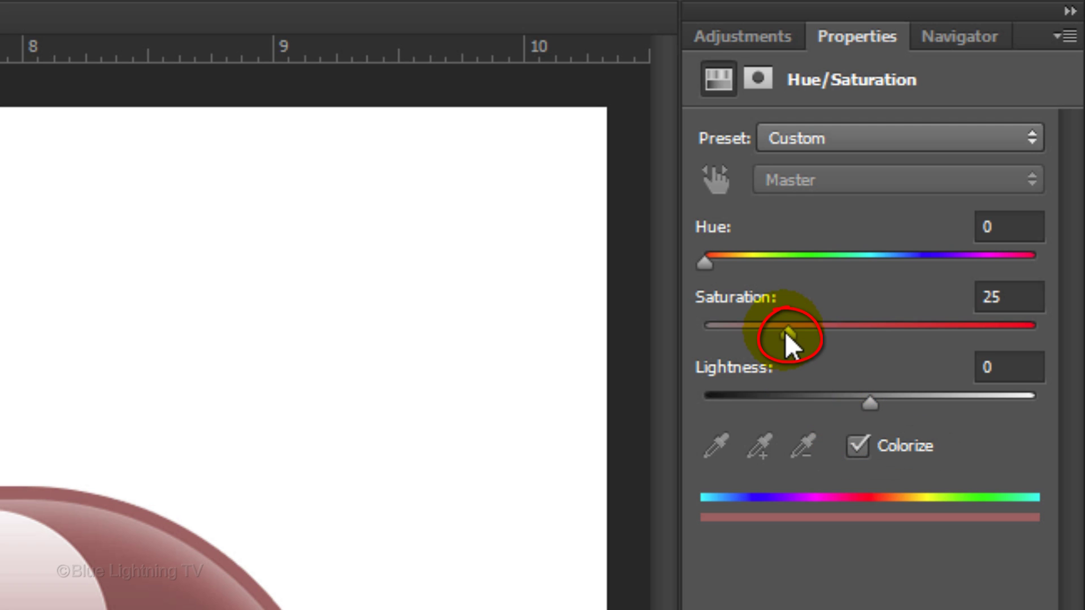
left_click_drag(785, 331, 836, 331)
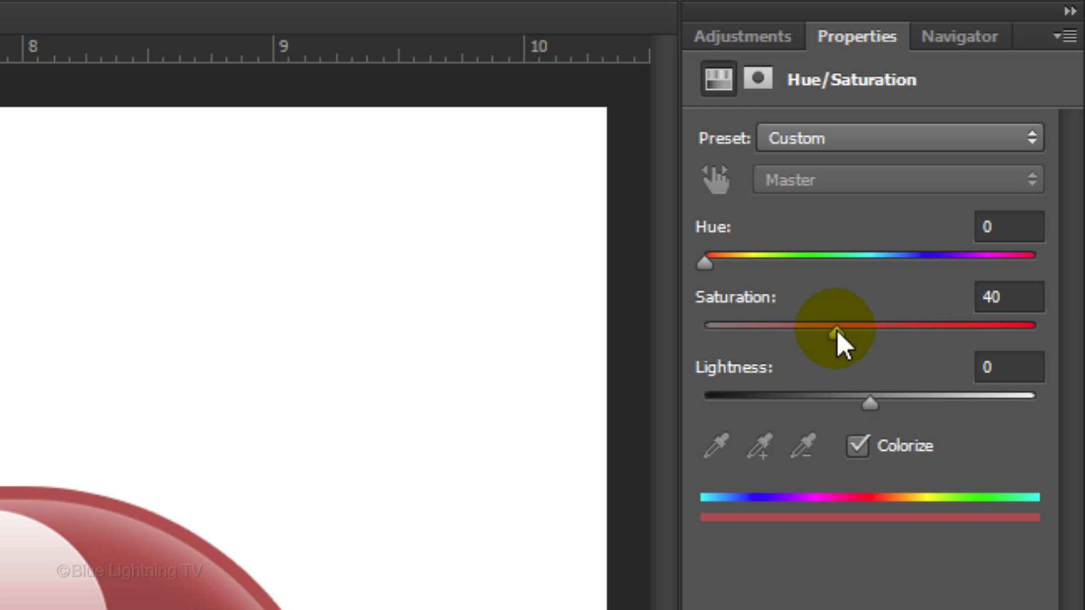
left_click(706, 263)
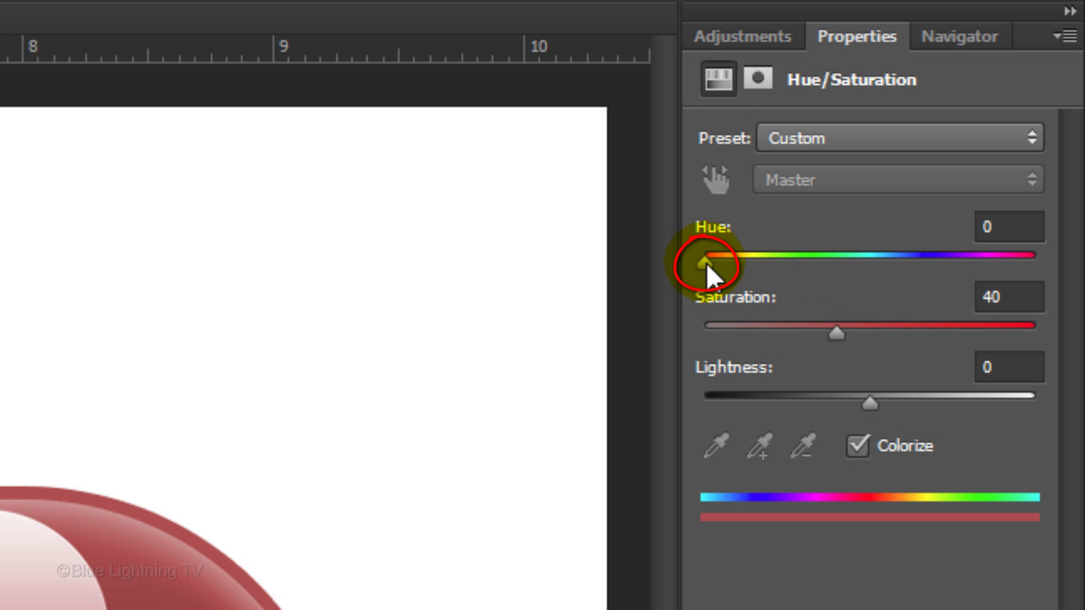
left_click_drag(706, 263, 955, 261)
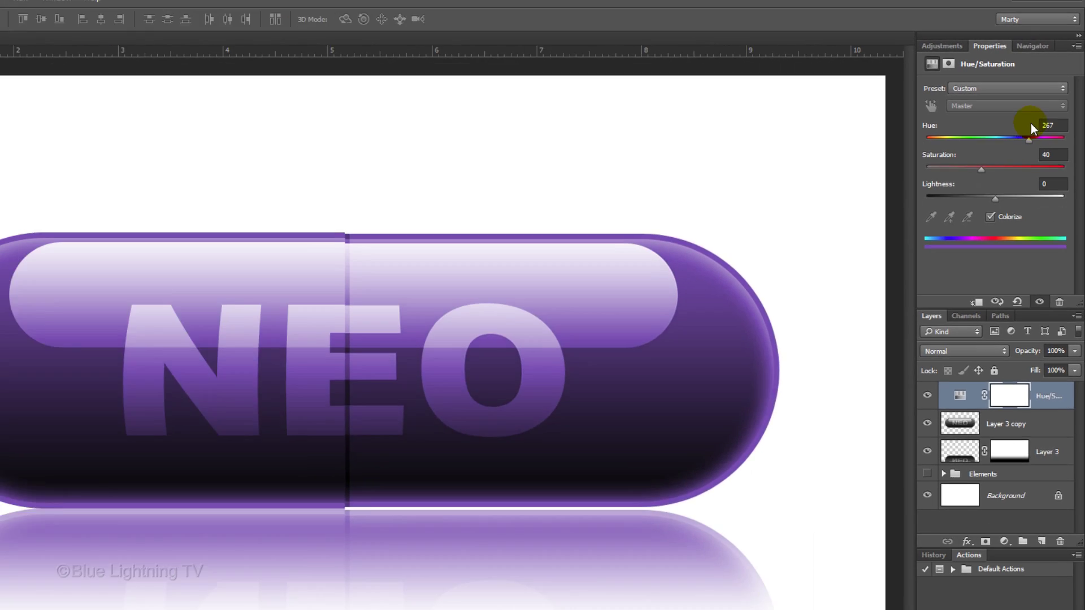